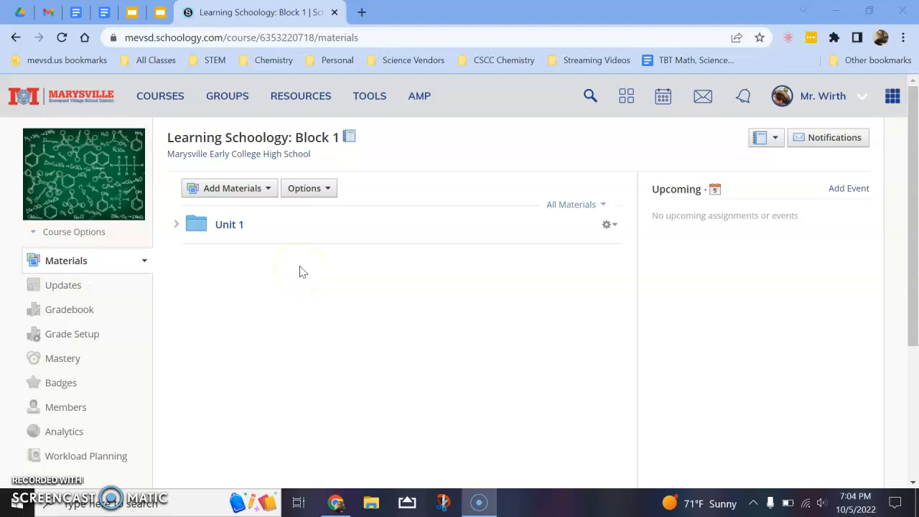
Create a purple folder titled "Standards Quizzes" inside the Unit 1 folder.
left_click(230, 226)
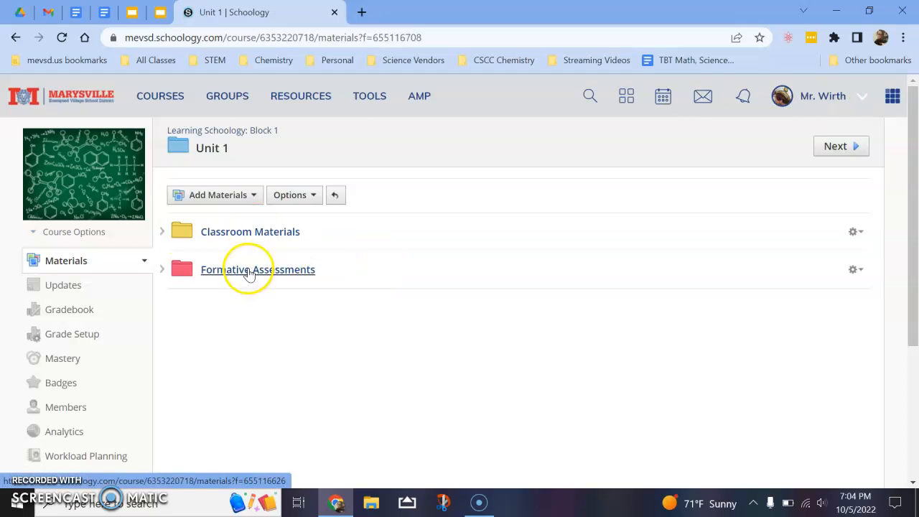
left_click(219, 197)
left_click(216, 219)
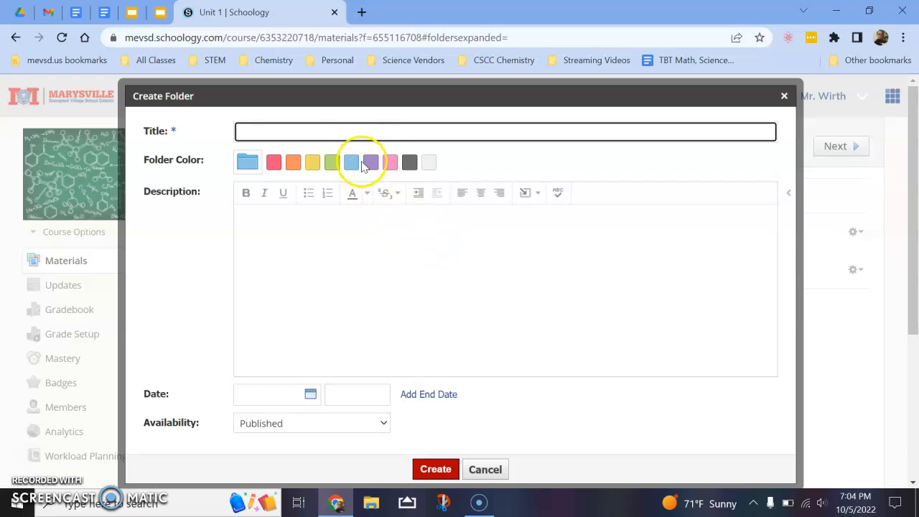
type("Standar")
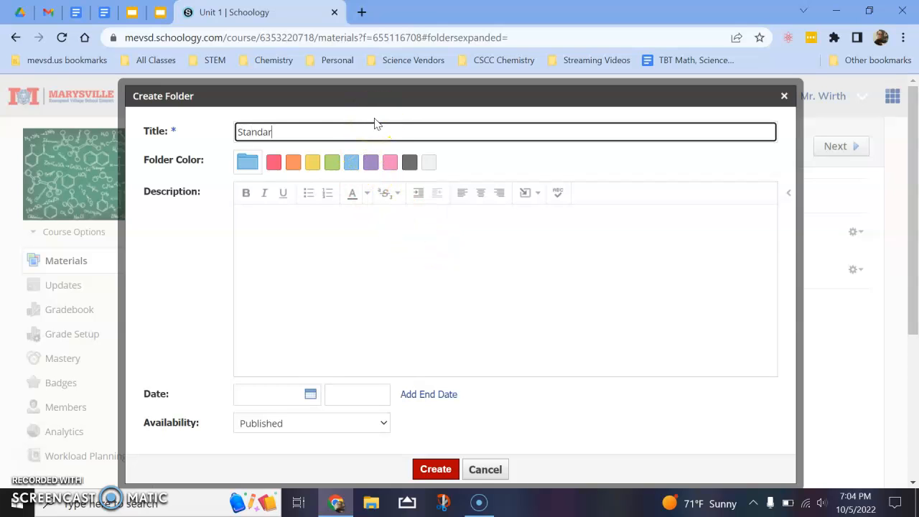
type("ds Quizzes")
left_click(372, 132)
left_click(370, 163)
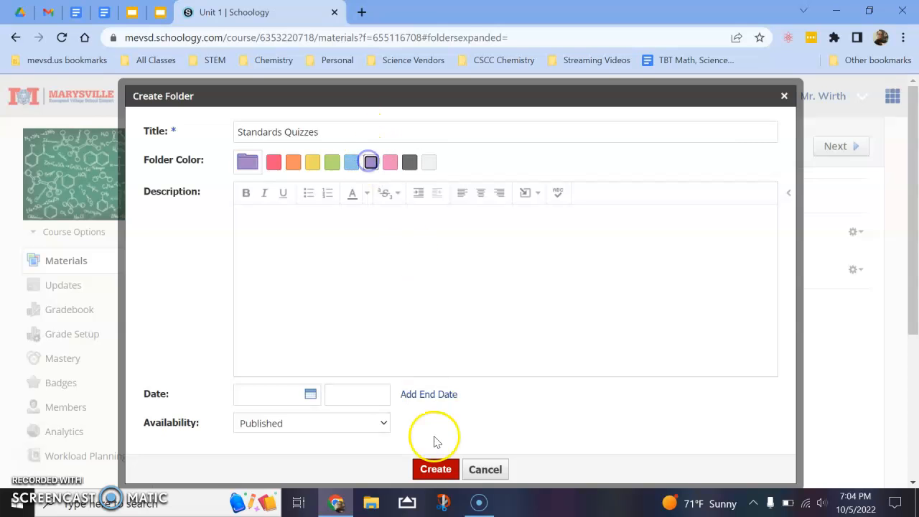
left_click(443, 470)
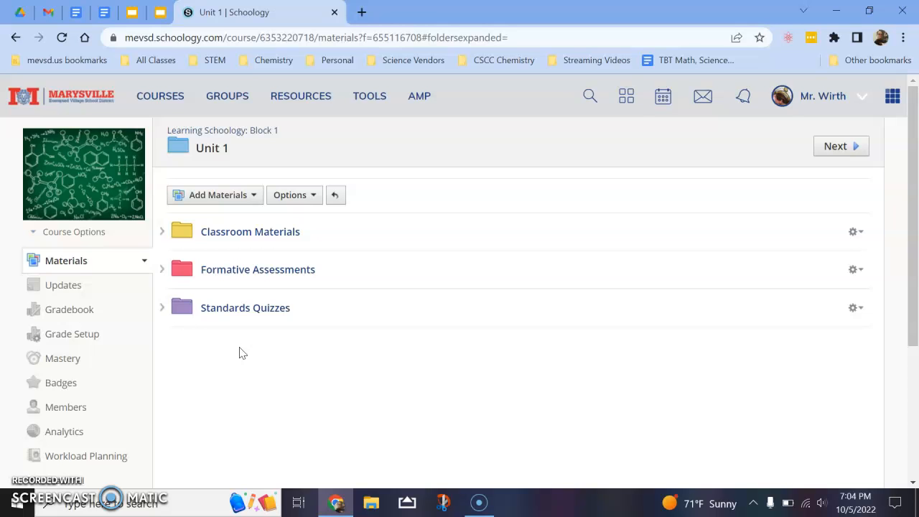
Create a grading group named "Quiz 1" without any members in the course's member list and open the group.
left_click(66, 407)
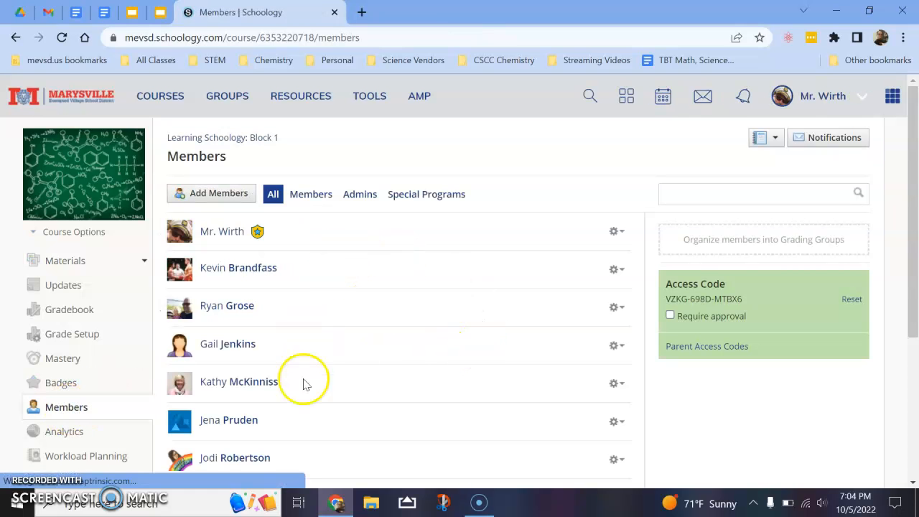
scroll(393, 339, "down", 1)
scroll(393, 340, "down", 2)
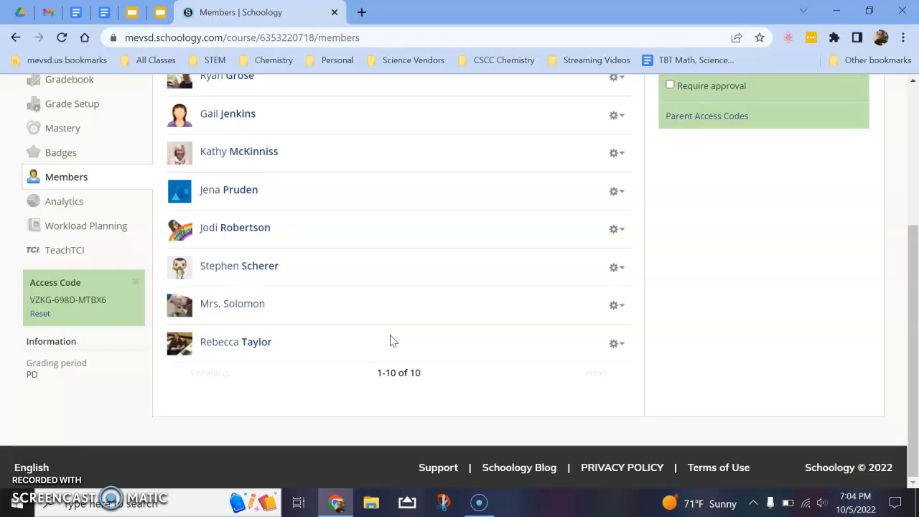
scroll(393, 339, "up", 4)
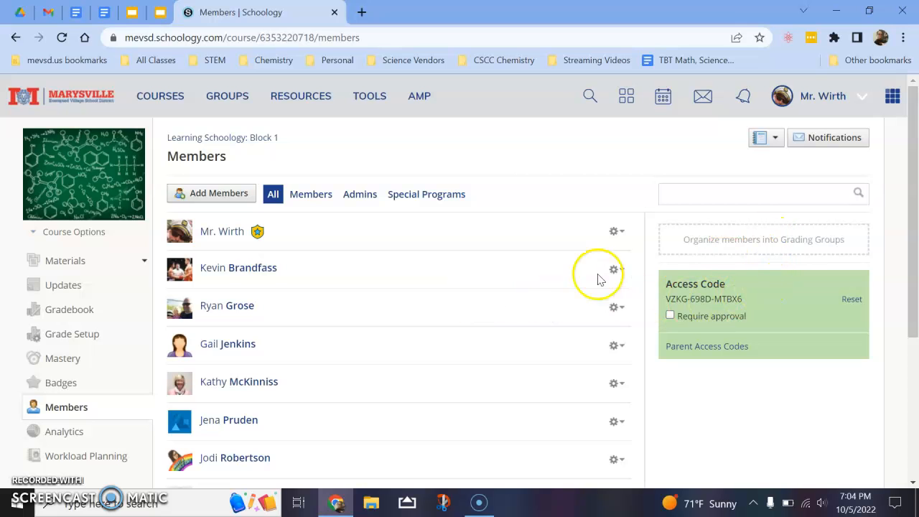
left_click(766, 244)
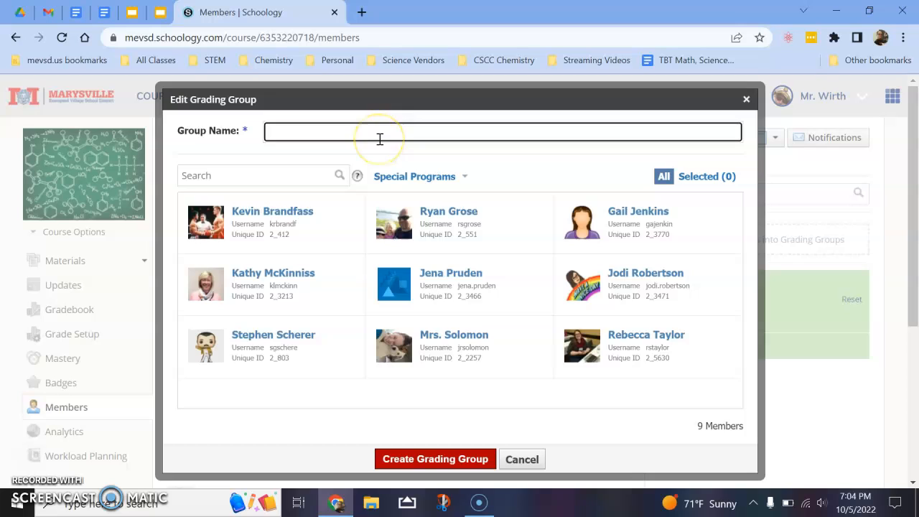
type("Quiz 1")
left_click(451, 460)
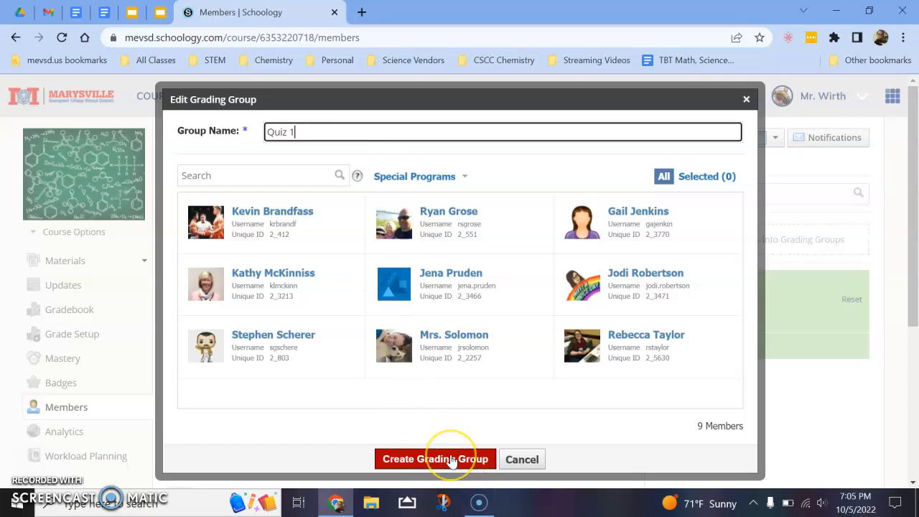
left_click(454, 209)
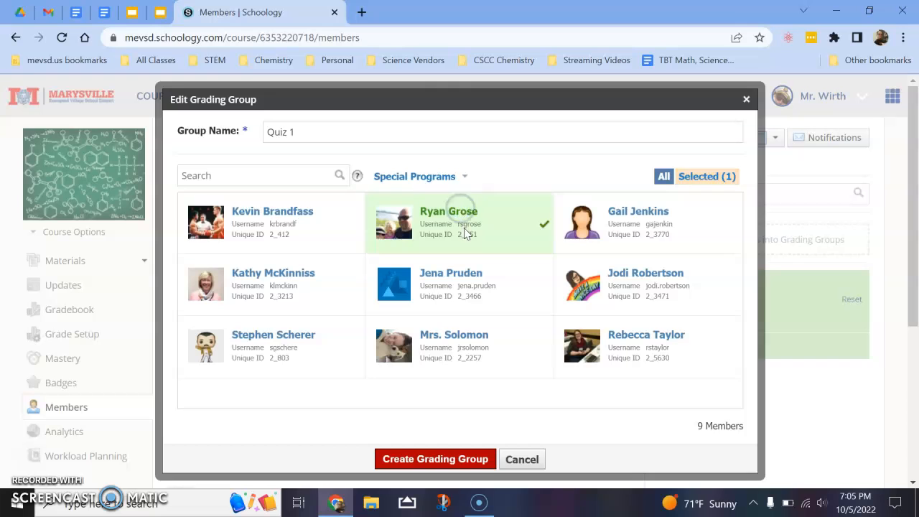
left_click(465, 232)
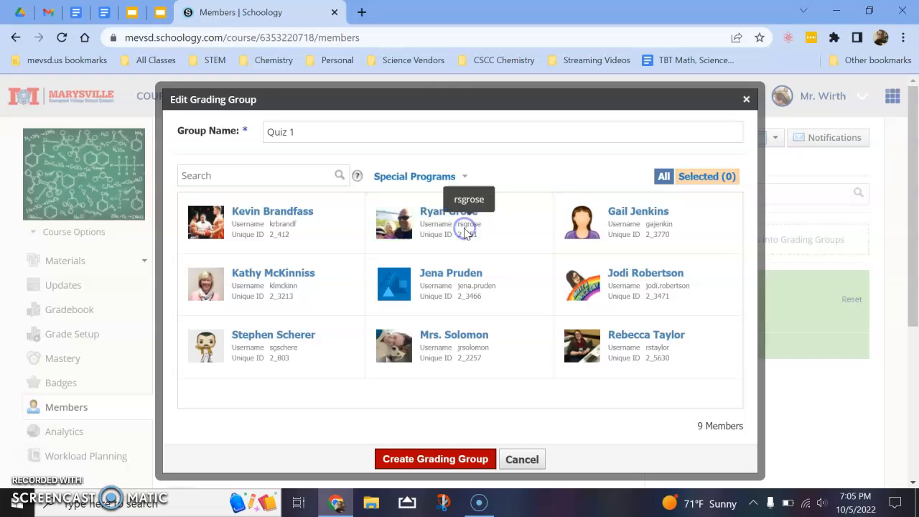
left_click(441, 458)
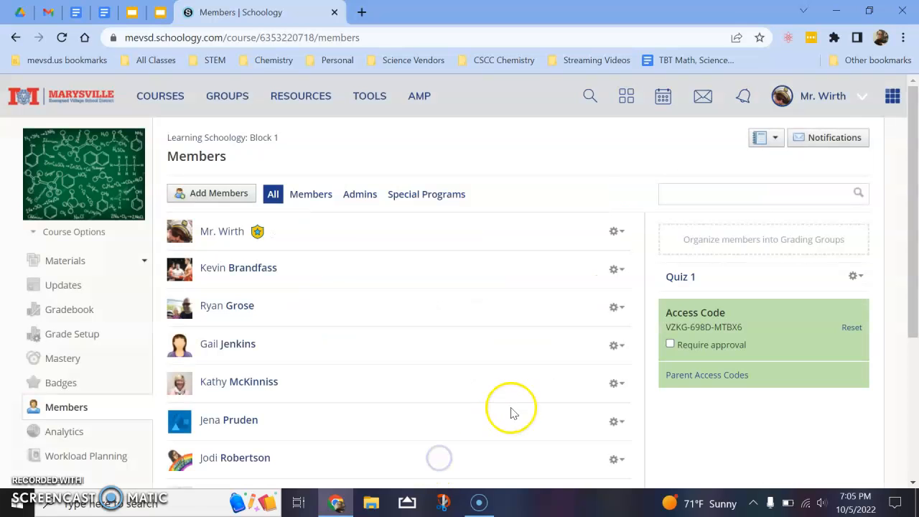
left_click(687, 280)
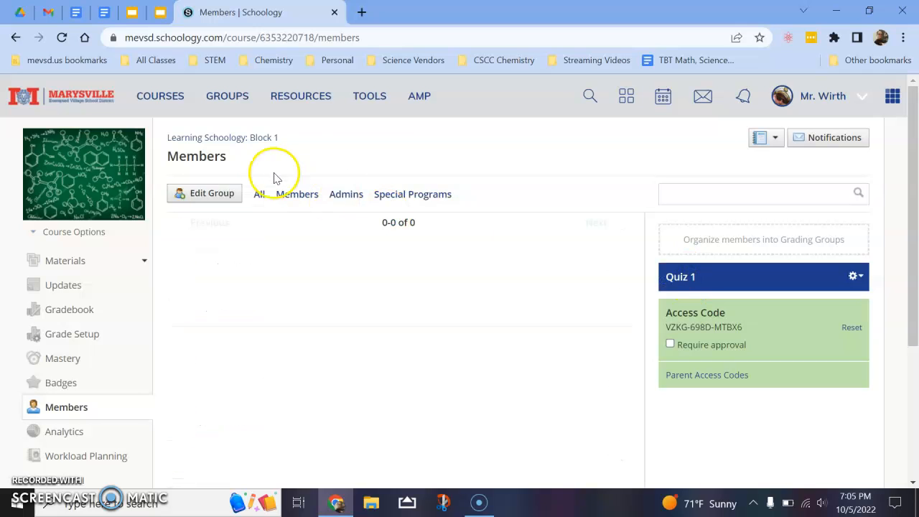
Open the Formative Assessments folder within Unit 1 of the course materials.
left_click(143, 264)
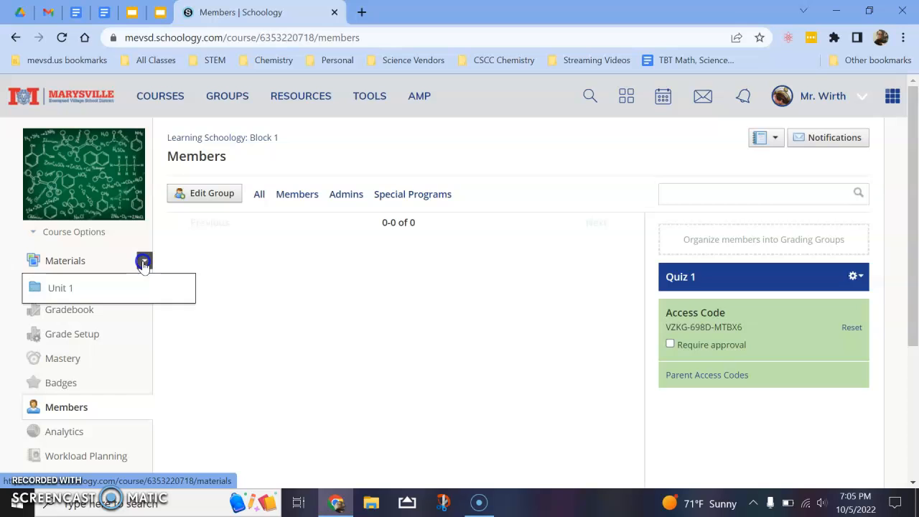
left_click(58, 287)
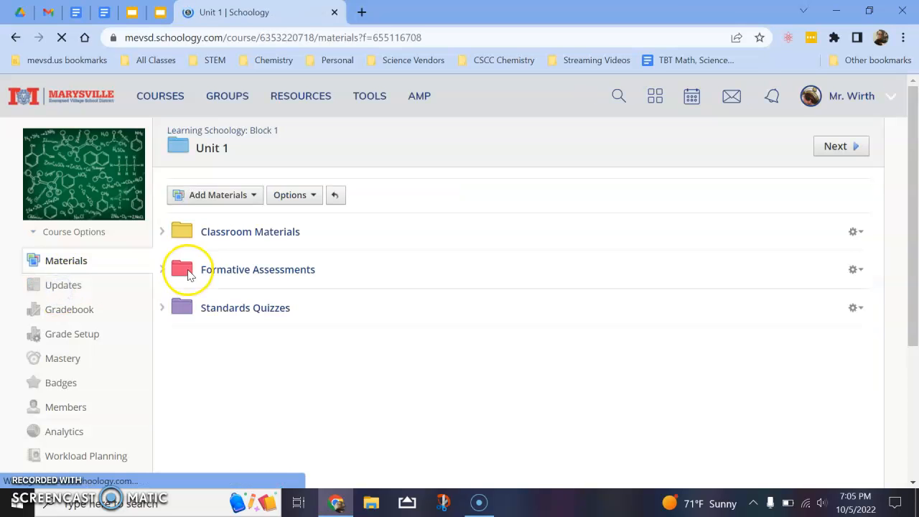
left_click(239, 271)
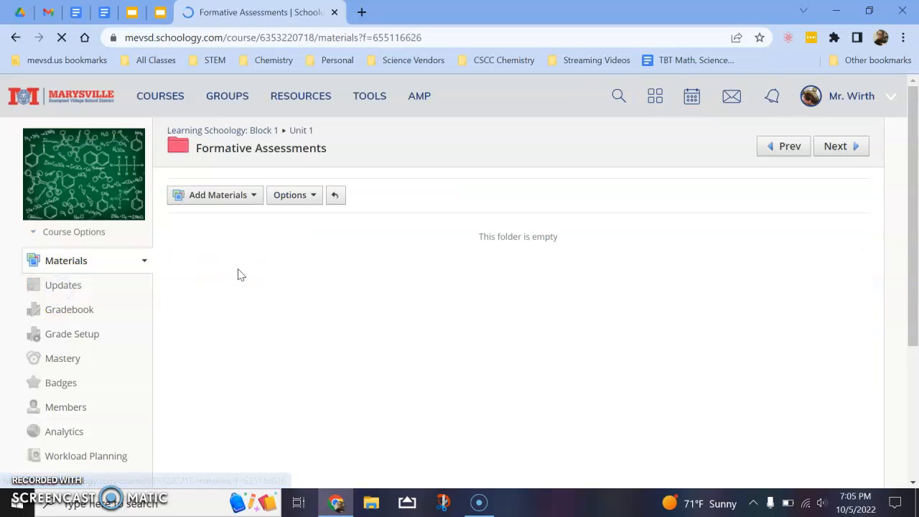
Start a new assessment in the folder, named "Sample Test 1" with a due date of 10/05/22.
left_click(228, 195)
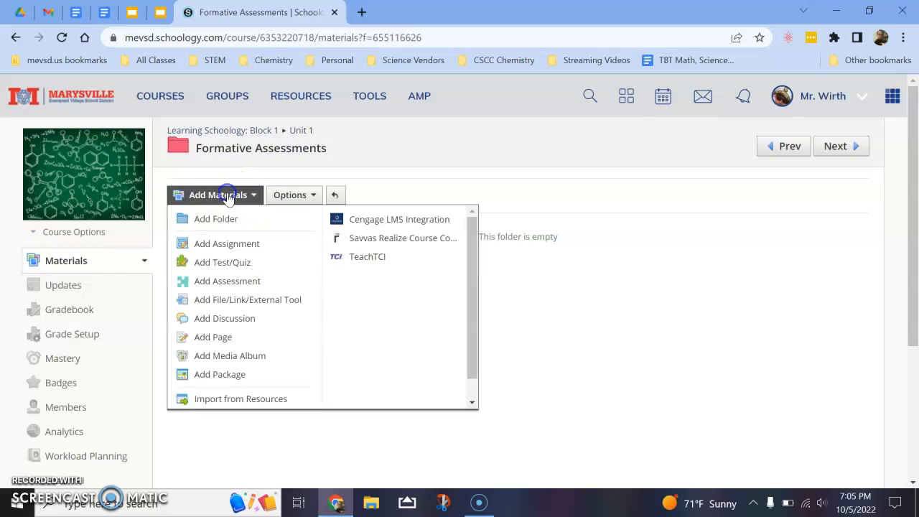
left_click(244, 281)
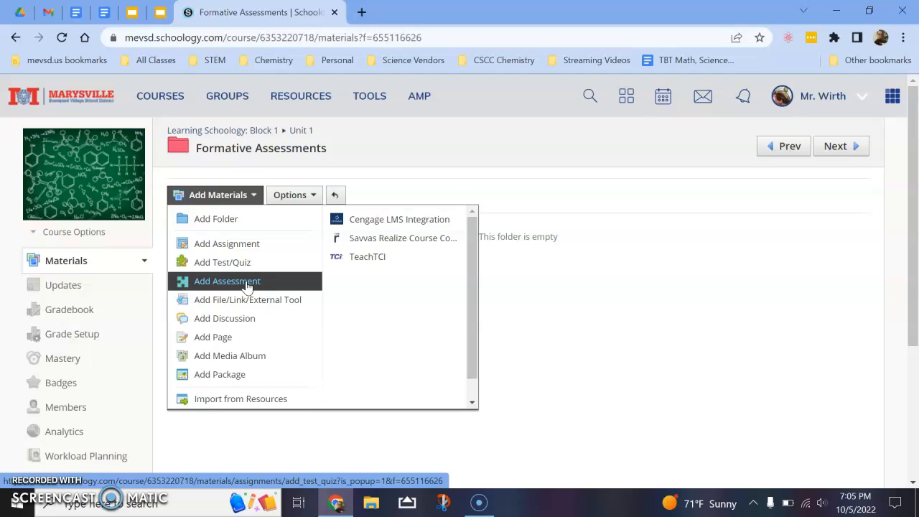
left_click(246, 281)
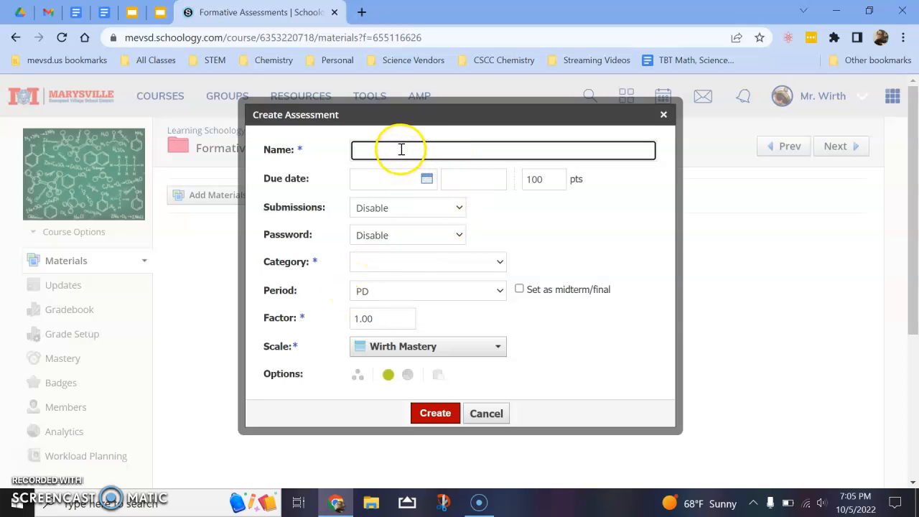
type("Sample ")
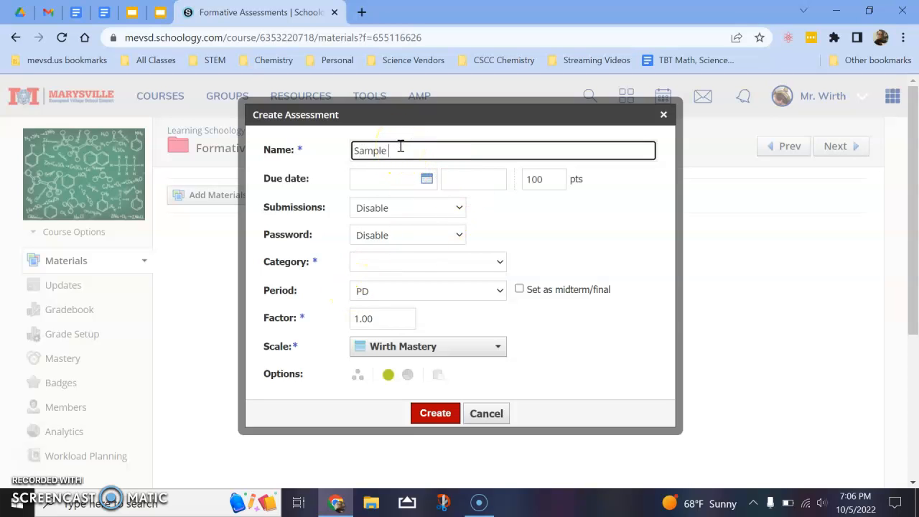
type("Test 1")
left_click(425, 179)
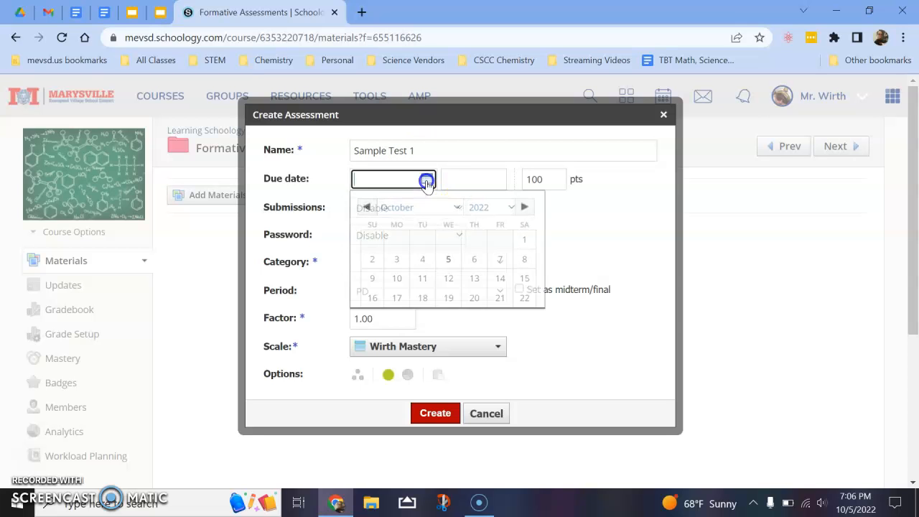
left_click(451, 262)
Enable submissions for the assessment and set its category to Formative Assessment.
left_click(388, 210)
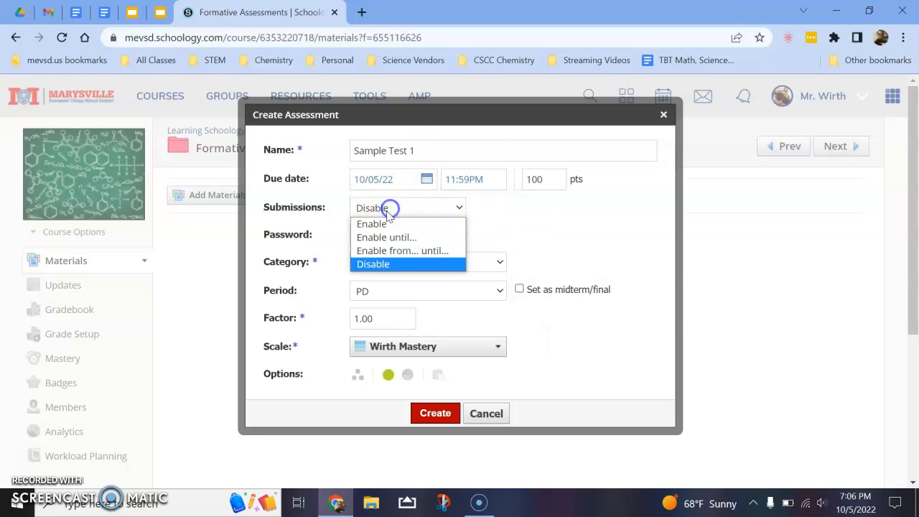
left_click(374, 223)
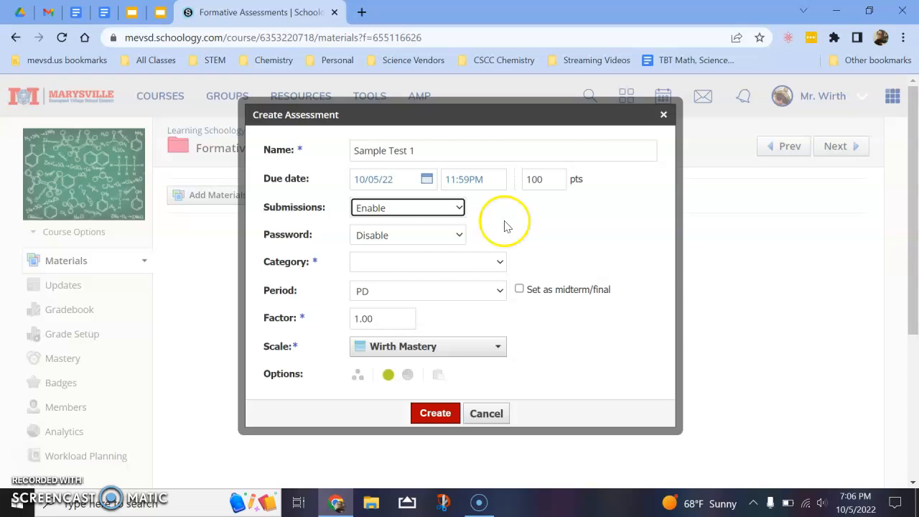
left_click(390, 262)
left_click(387, 303)
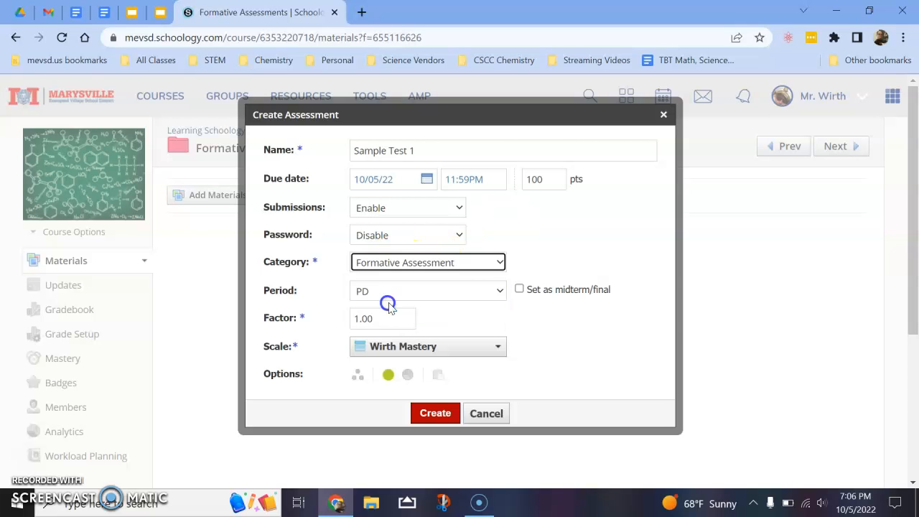
left_click(405, 349)
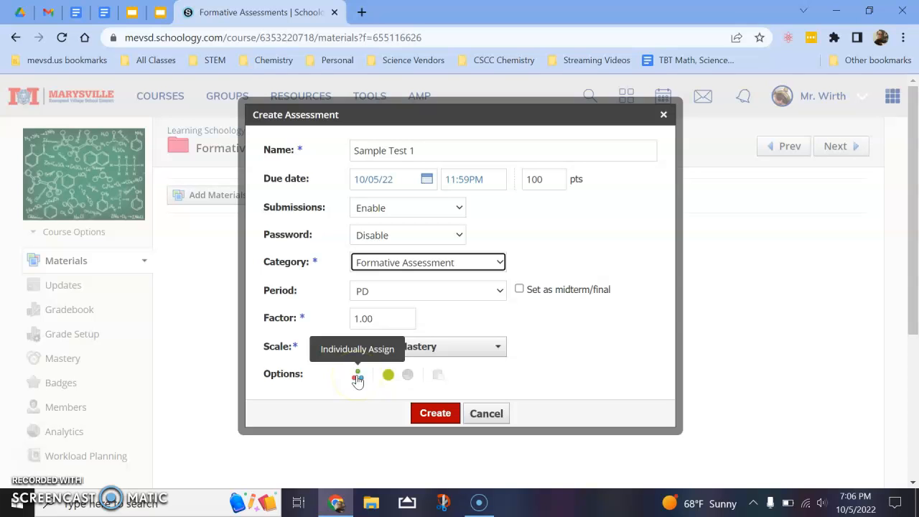
Individually assign the assessment to the Quiz 1 grading group and create it.
left_click(358, 379)
left_click(373, 370)
type("qui")
left_click(400, 399)
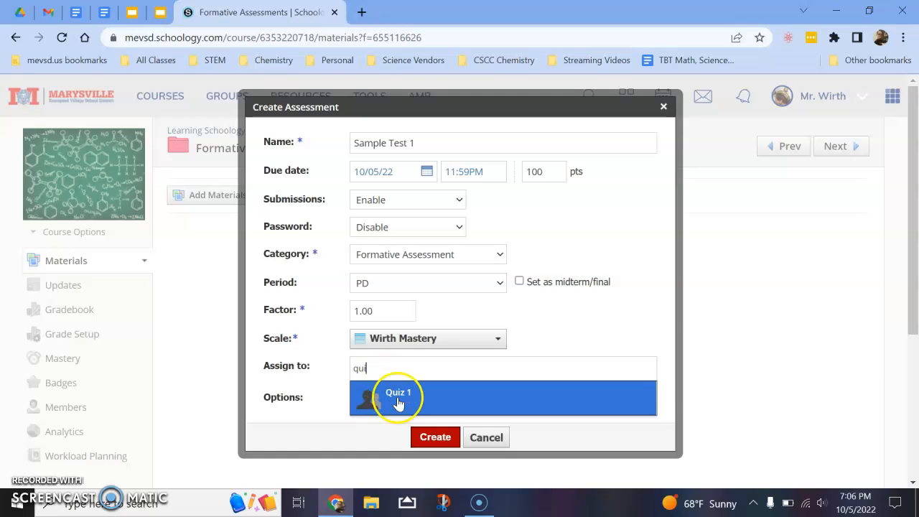
left_click(435, 437)
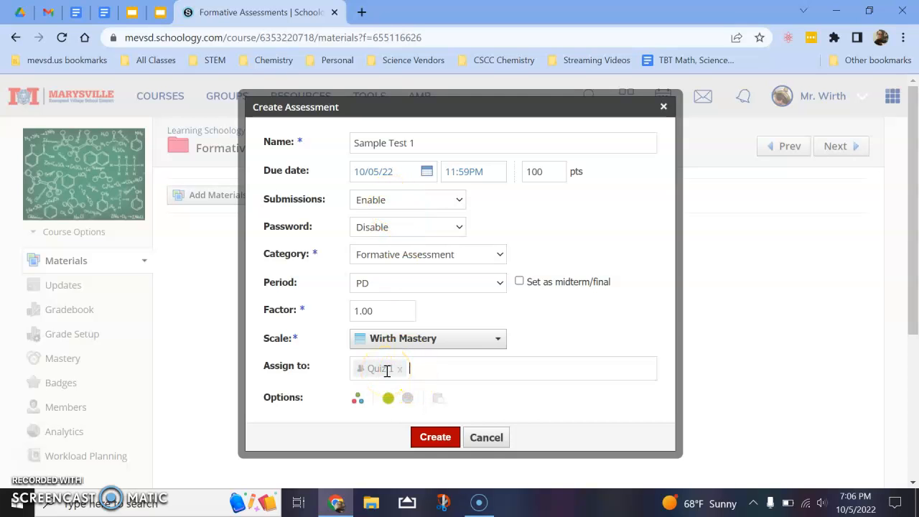
left_click(435, 438)
left_click(435, 438)
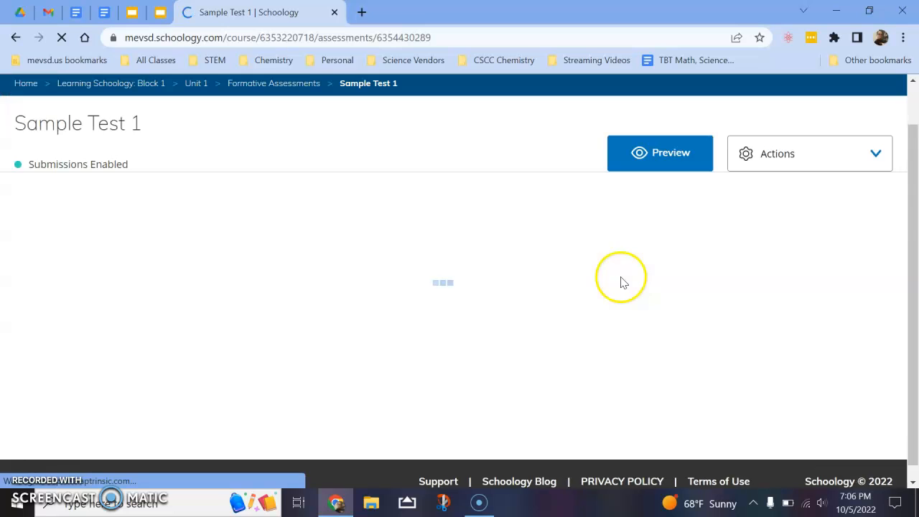
Enter "Instructions" as the instruction text for Sample Test 1 and set its questions to be randomly ordered.
left_click(246, 339)
type("Inst")
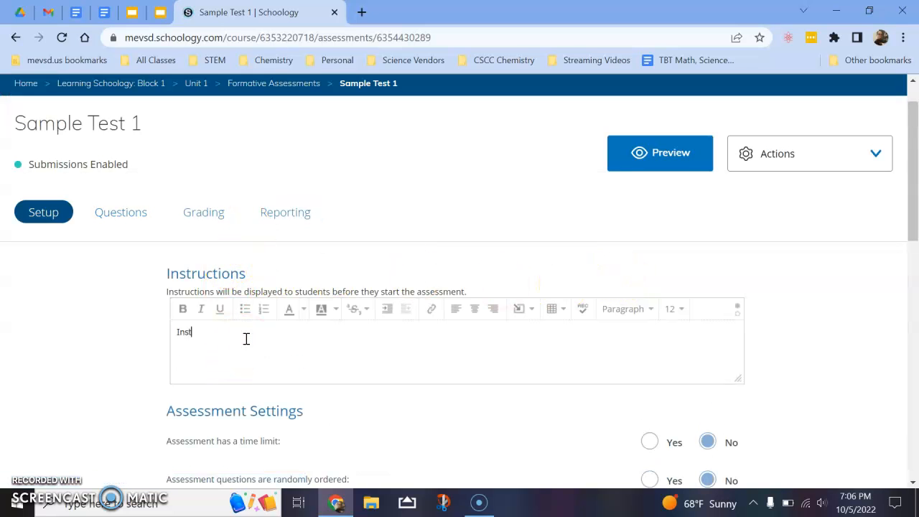
type("ructions")
scroll(244, 316, "down", 3)
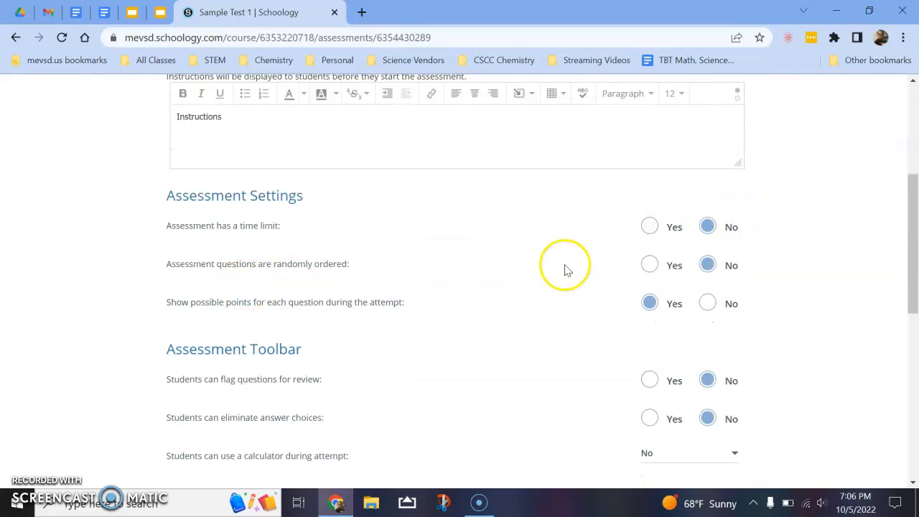
left_click(649, 265)
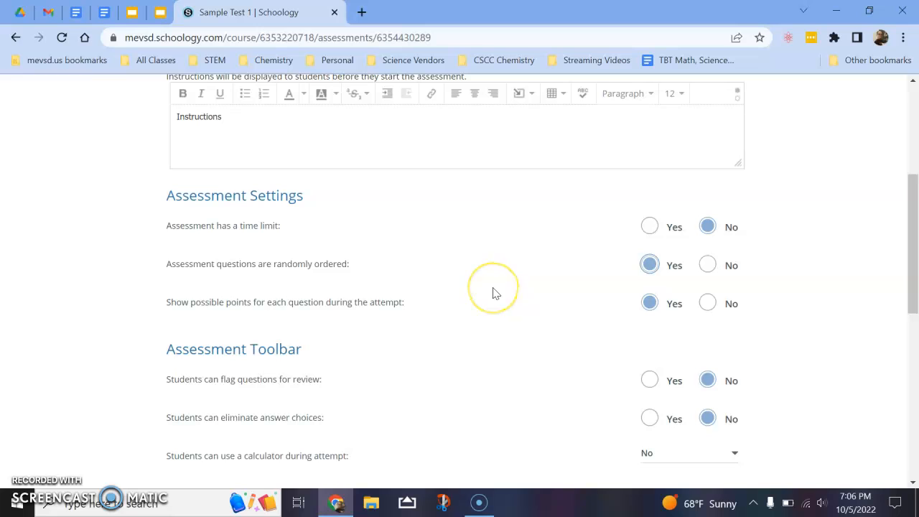
Allow students to view results with correct answers after an attempt is submitted.
scroll(493, 293, "down", 1)
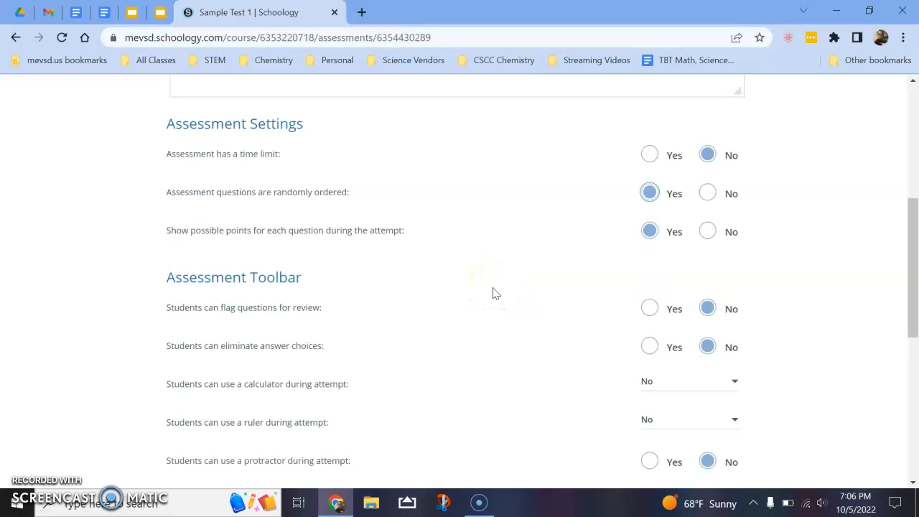
scroll(316, 279, "down", 2)
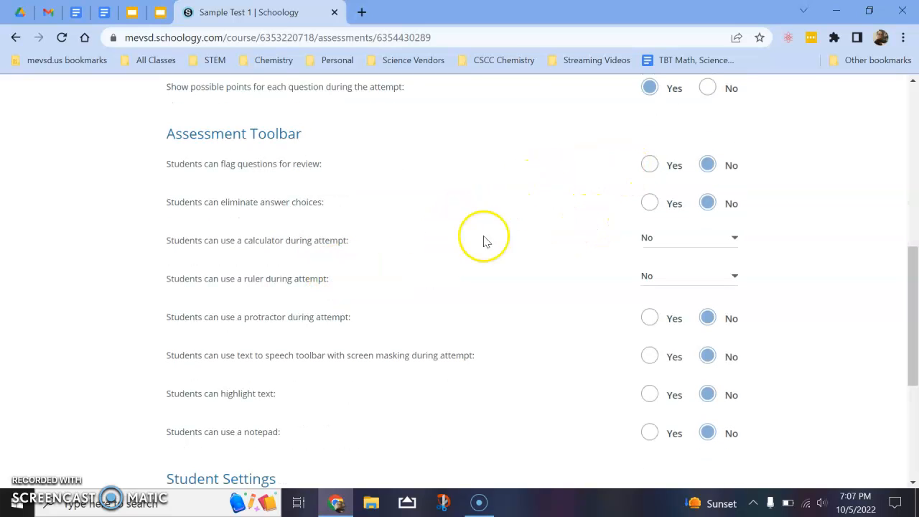
scroll(533, 260, "down", 2)
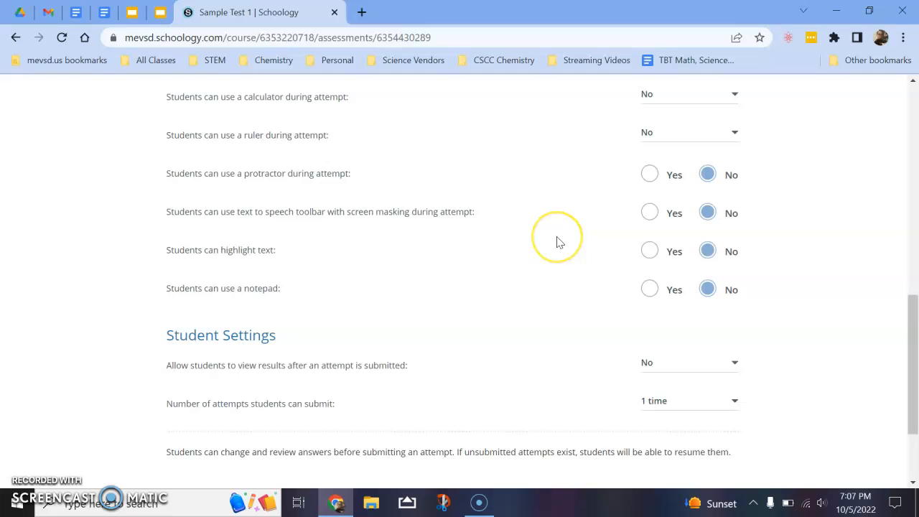
scroll(557, 241, "down", 2)
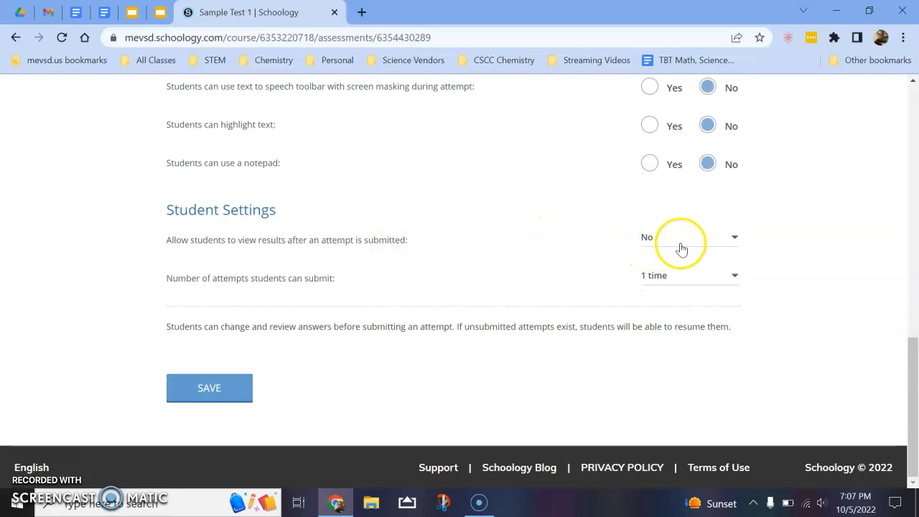
left_click(681, 244)
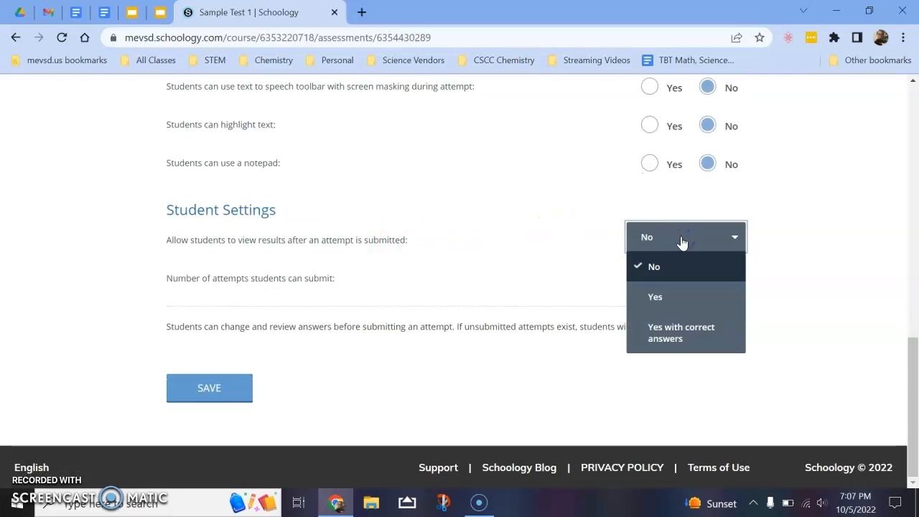
left_click(683, 333)
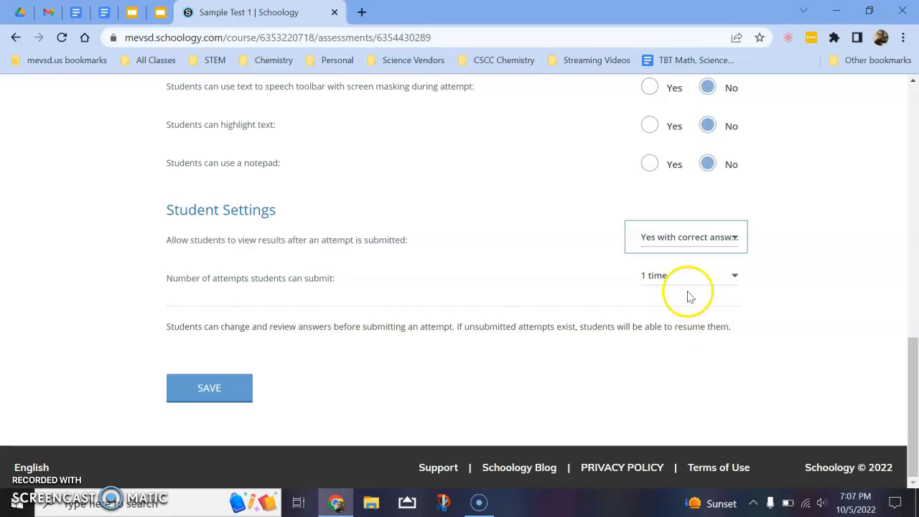
Set the number of attempts students can submit to 10 times and save the assessment setup.
left_click(664, 280)
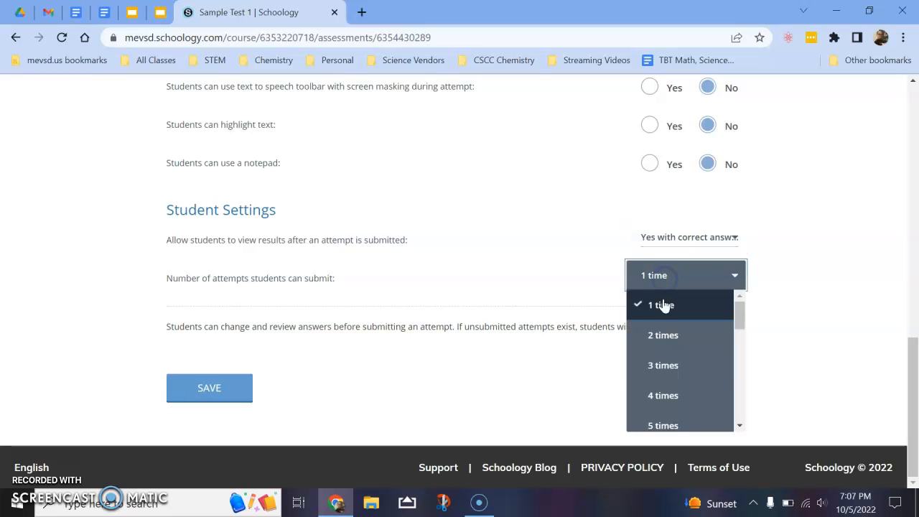
scroll(671, 359, "down", 4)
scroll(671, 358, "up", 1)
left_click(663, 356)
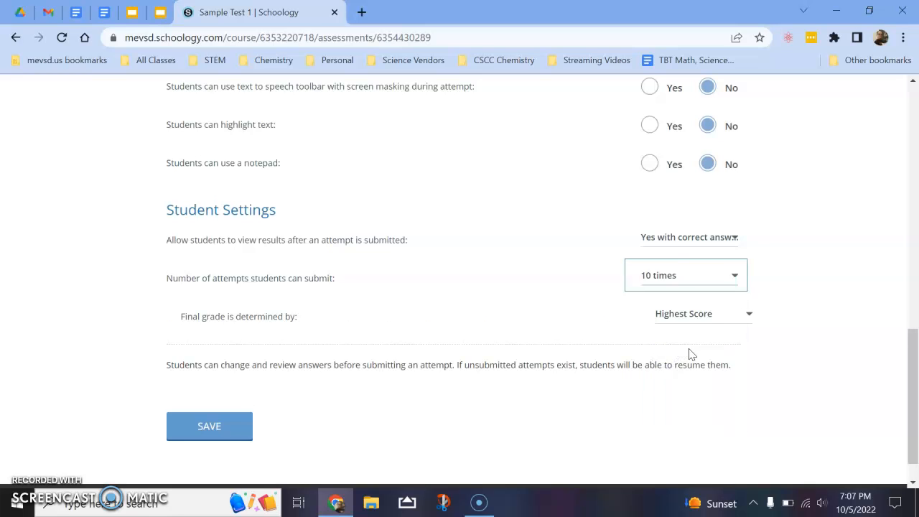
left_click(207, 426)
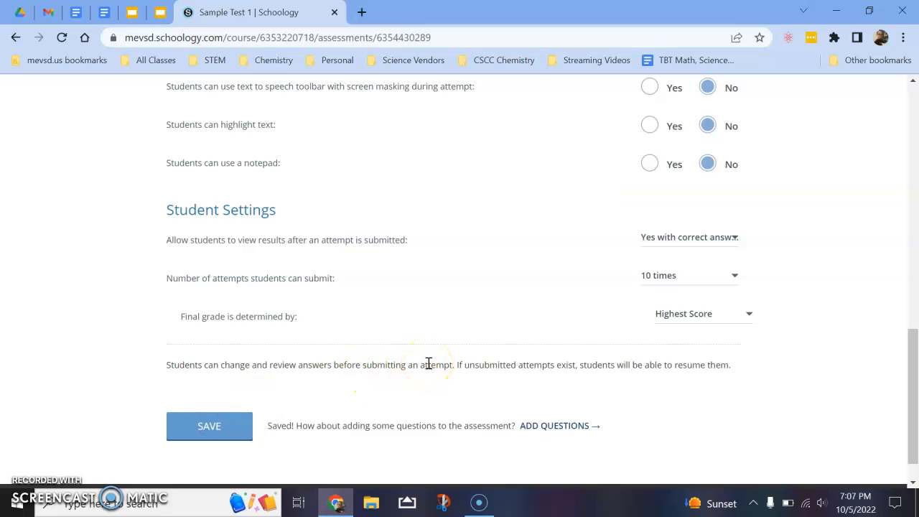
Open the questions section of Sample Test 1.
scroll(429, 364, "up", 6)
scroll(428, 364, "down", 5)
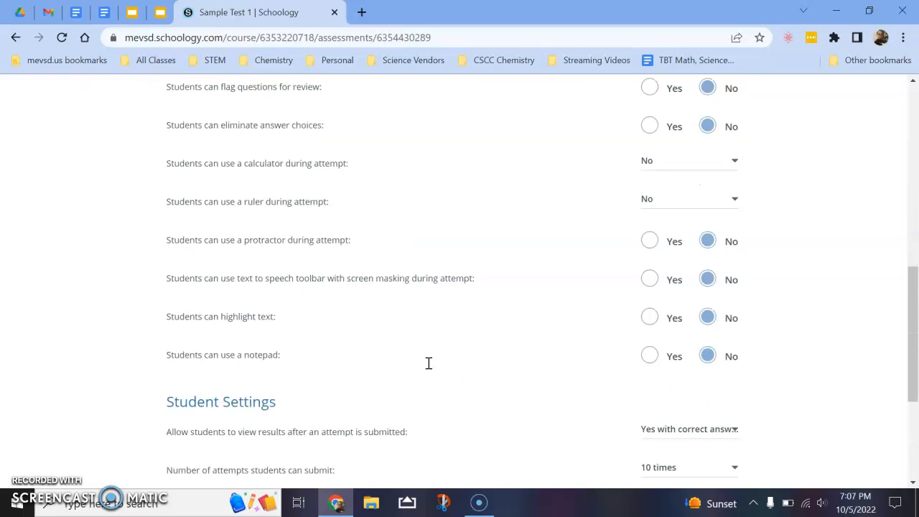
scroll(540, 479, "down", 2)
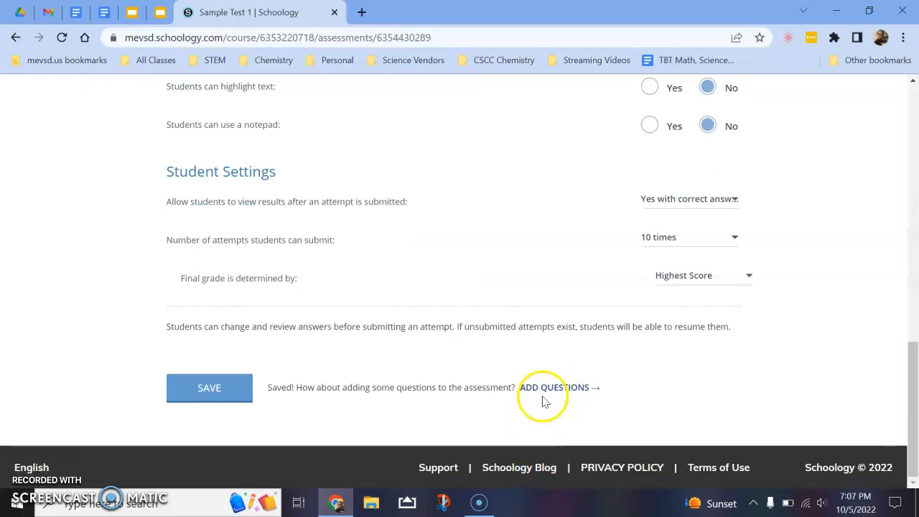
scroll(421, 266, "up", 7)
scroll(421, 266, "up", 3)
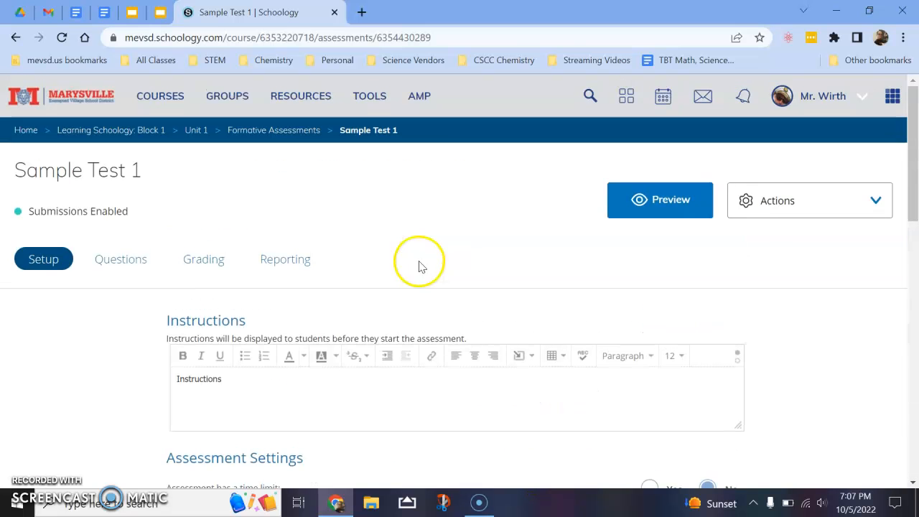
left_click(125, 264)
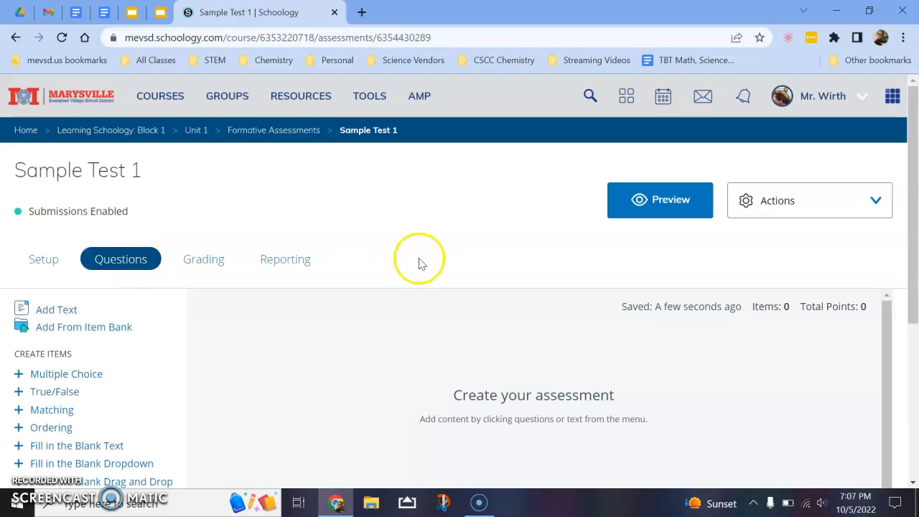
Create a Fill in the Blank Text question reading "The person doing this video is Mr. _." with the teacher's last name as the correct answer.
scroll(424, 273, "down", 2)
scroll(433, 289, "down", 1)
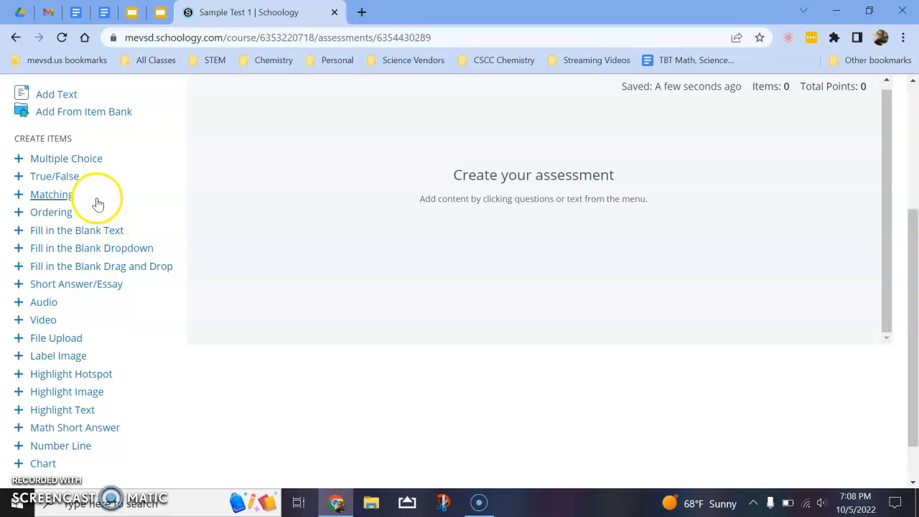
left_click(63, 232)
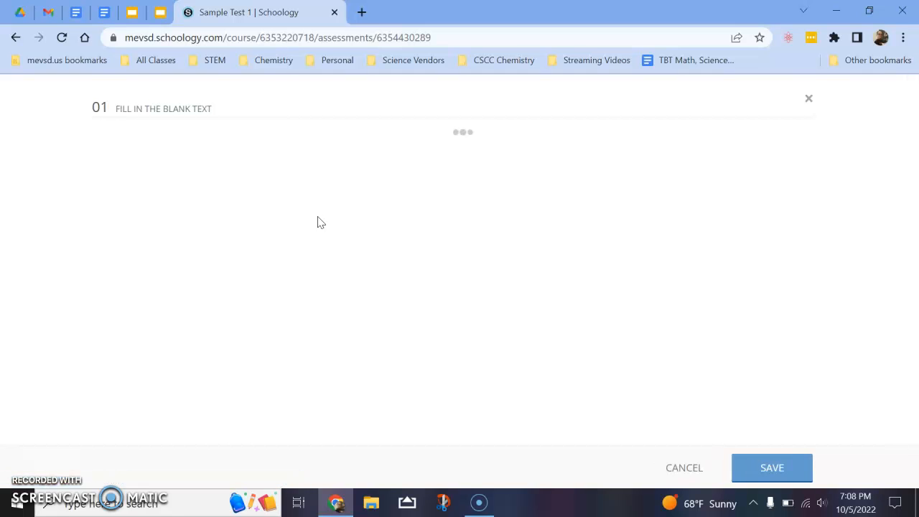
left_click(294, 205)
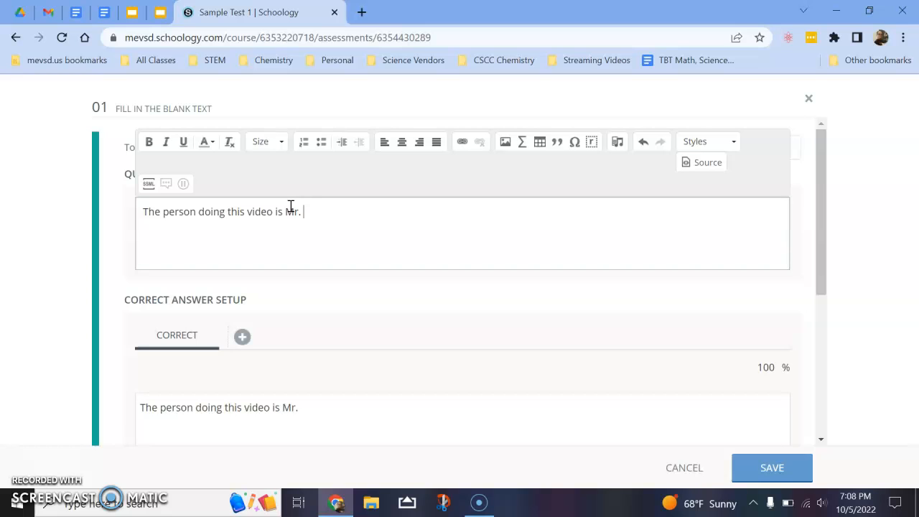
key("ctrl+v")
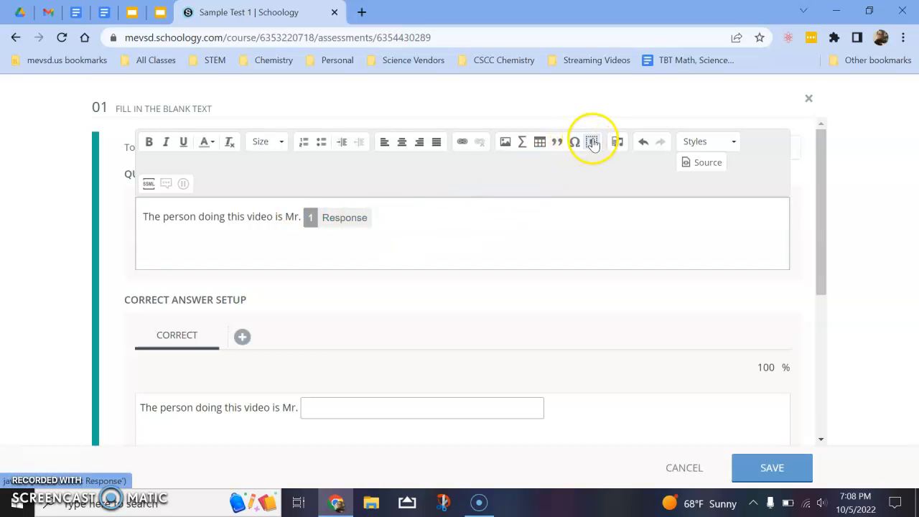
left_click(397, 212)
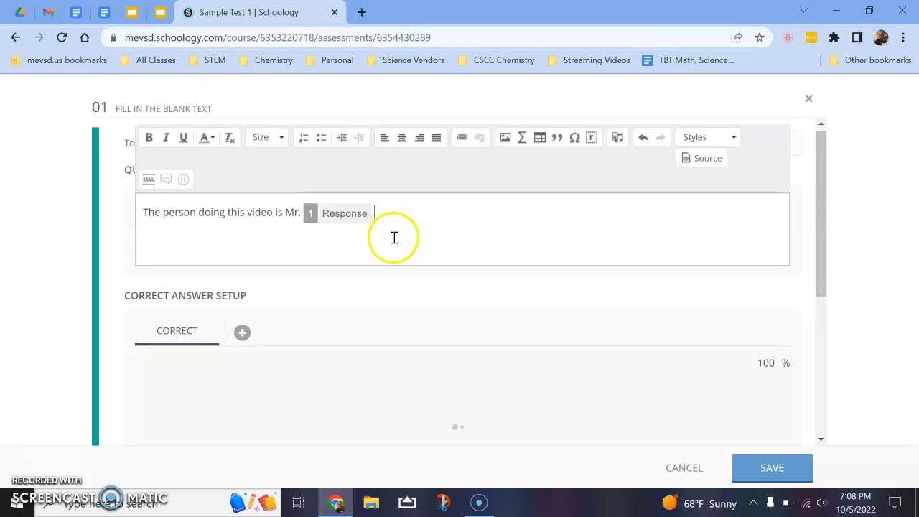
scroll(395, 241, "down", 2)
left_click(399, 264)
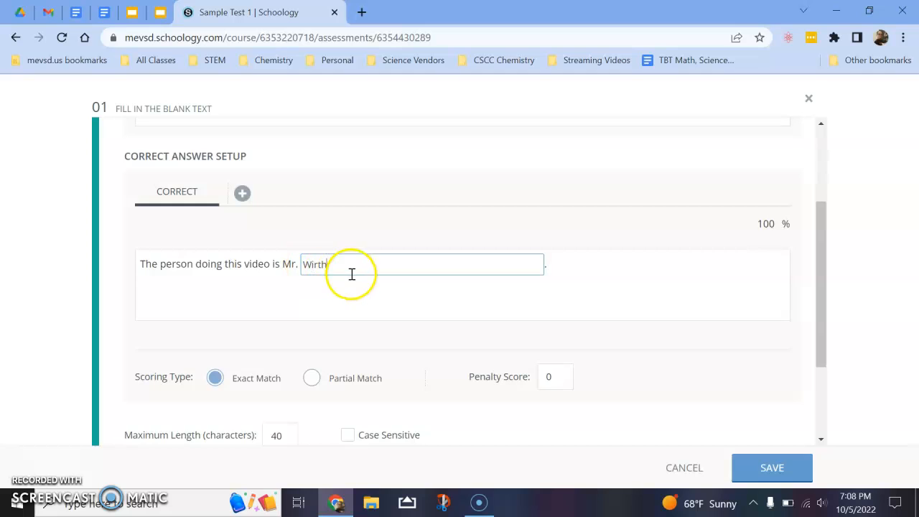
Limit the answer's maximum length to 6 characters and save the question.
scroll(349, 277, "down", 2)
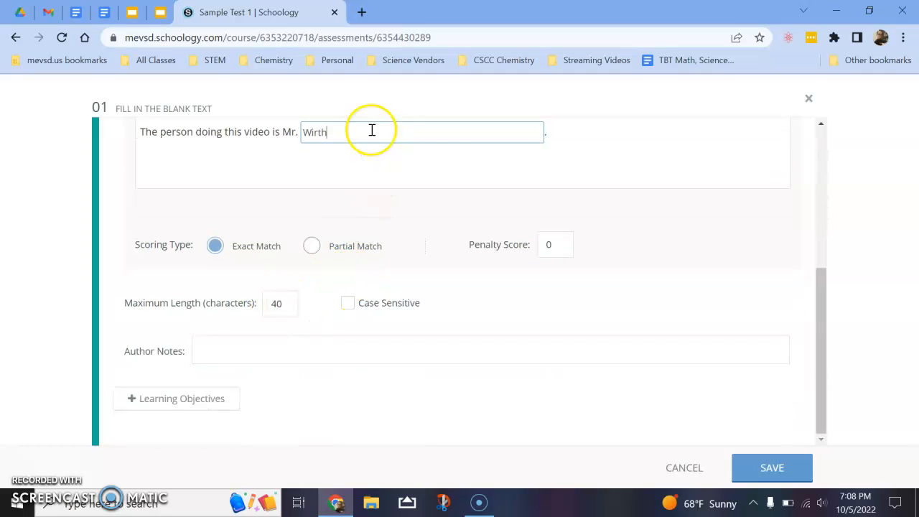
left_click_drag(287, 306, 246, 304)
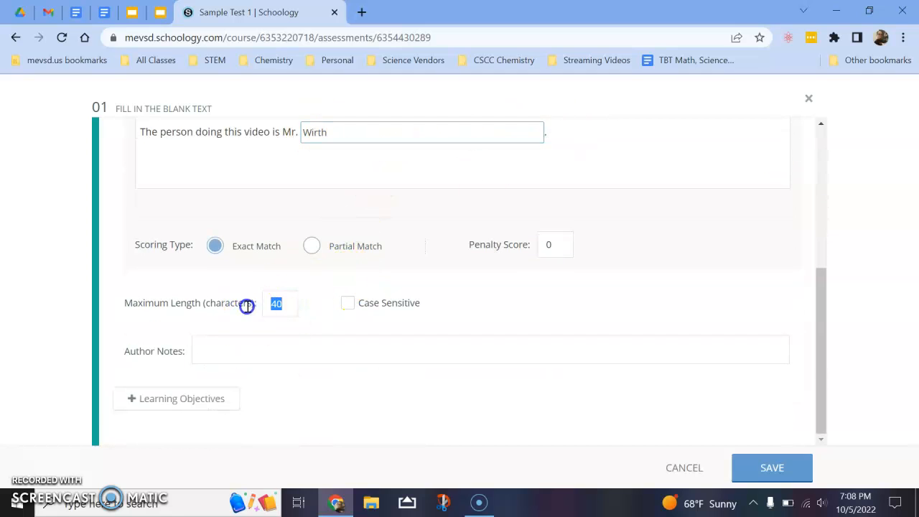
type("6")
left_click(275, 278)
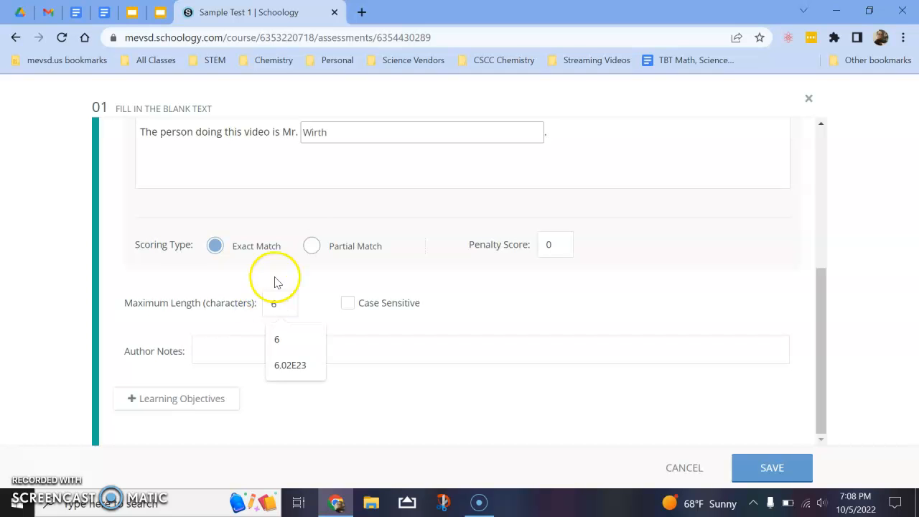
scroll(373, 216, "up", 1)
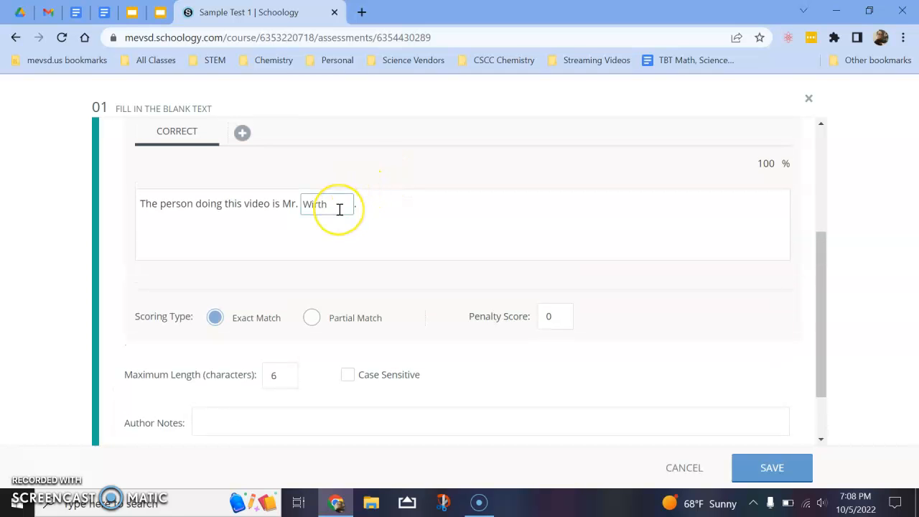
scroll(339, 208, "up", 3)
scroll(339, 210, "down", 3)
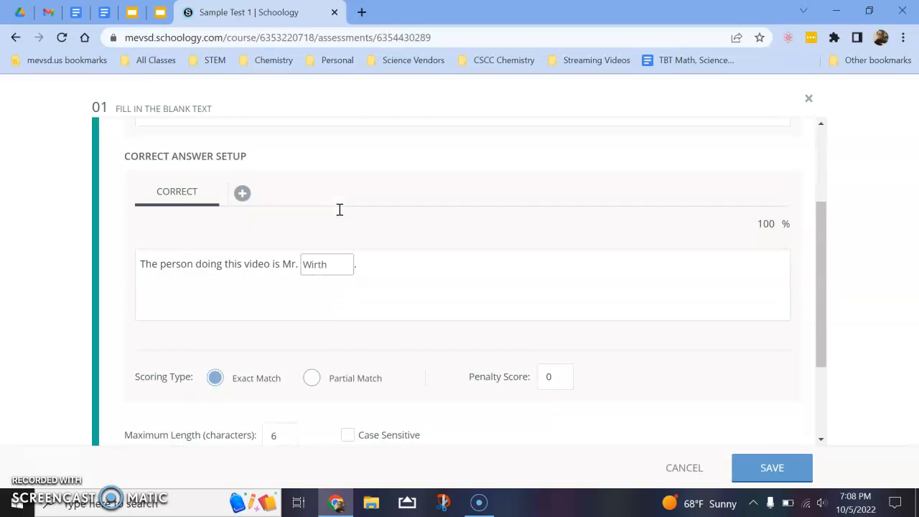
scroll(340, 216, "down", 1)
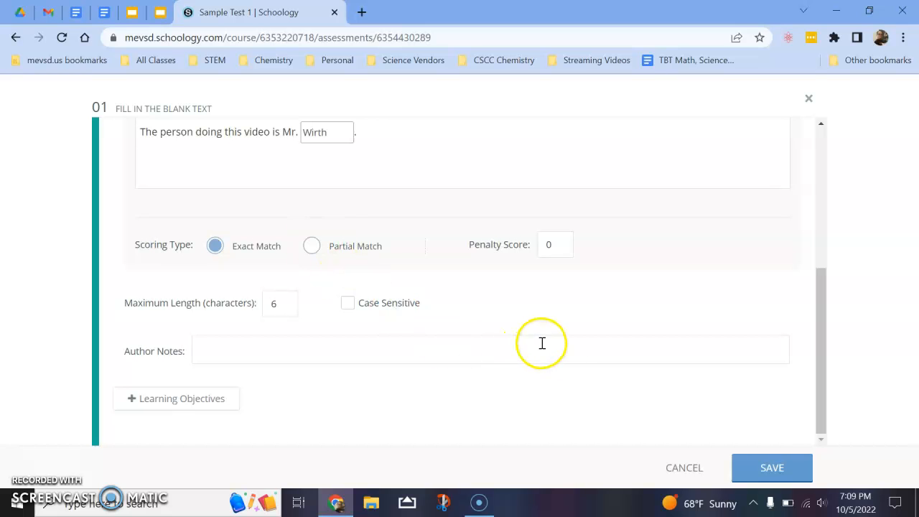
left_click(773, 467)
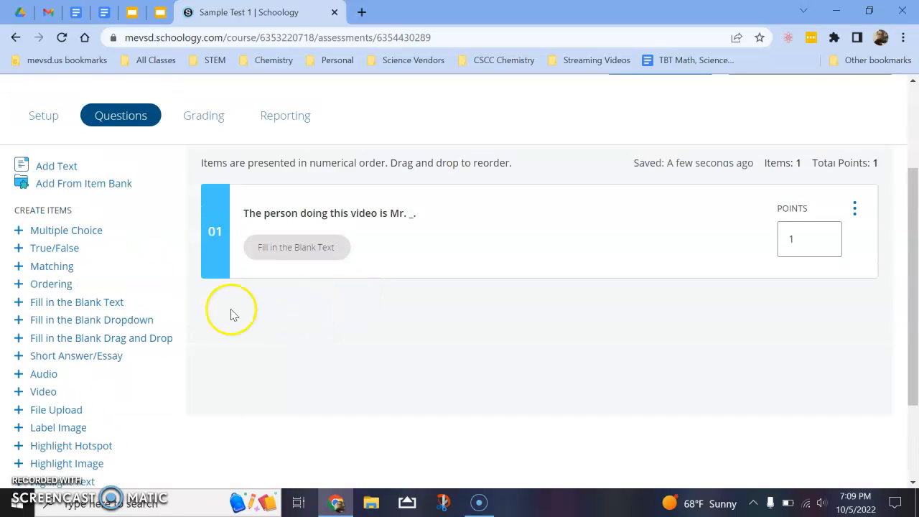
Start a Fill in the Blank Dropdown question reading "My name is" followed by a response blank.
left_click(59, 327)
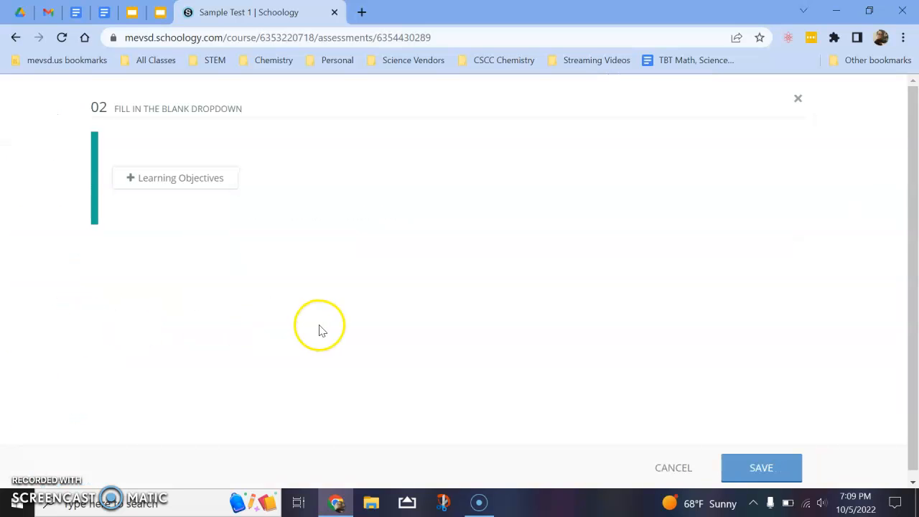
left_click(229, 220)
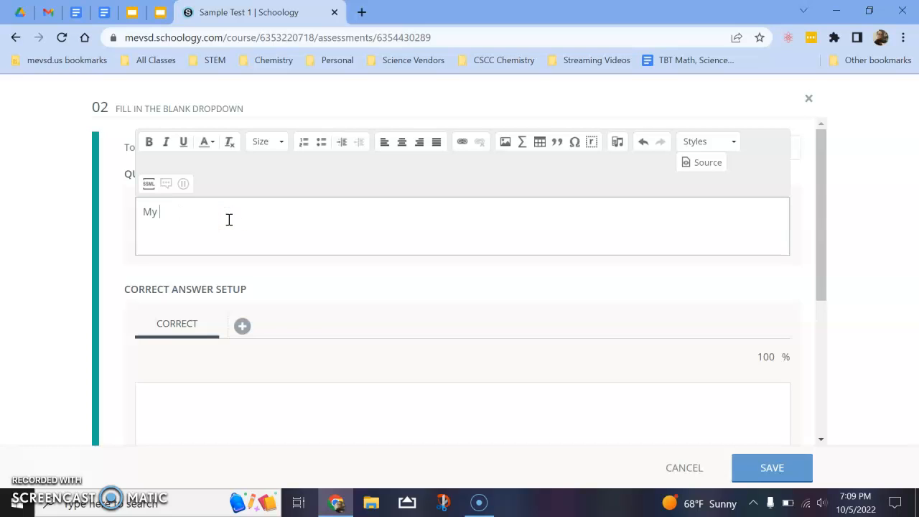
type("My name is ___")
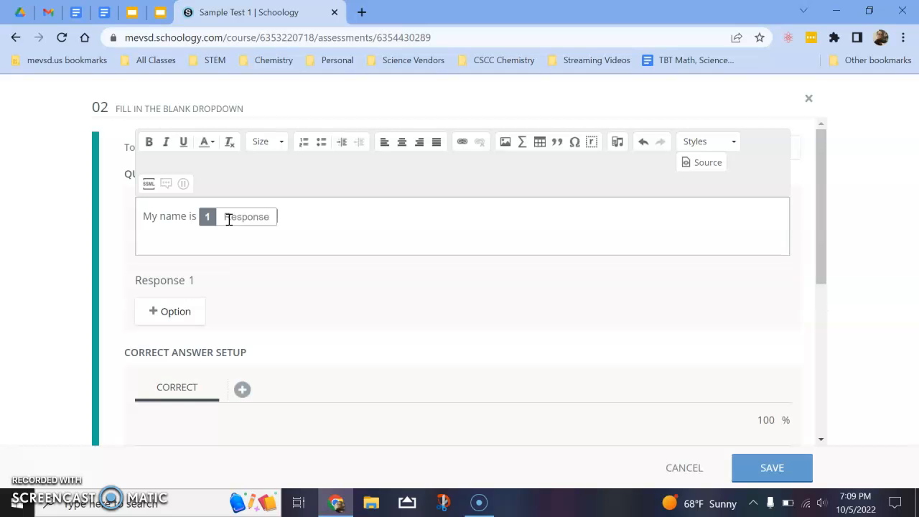
Add three options to Response 1, each a teacher's last name, starting with the video presenter's.
left_click(166, 311)
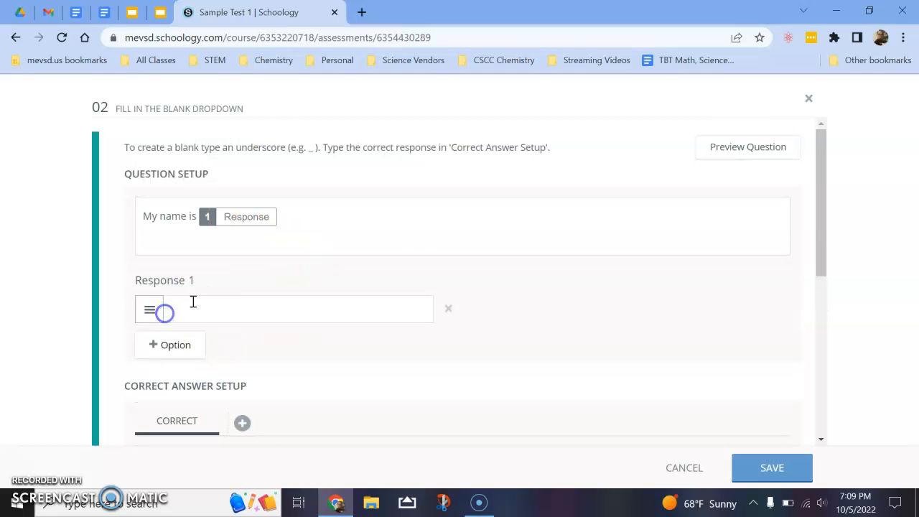
left_click(215, 310)
type("Wir")
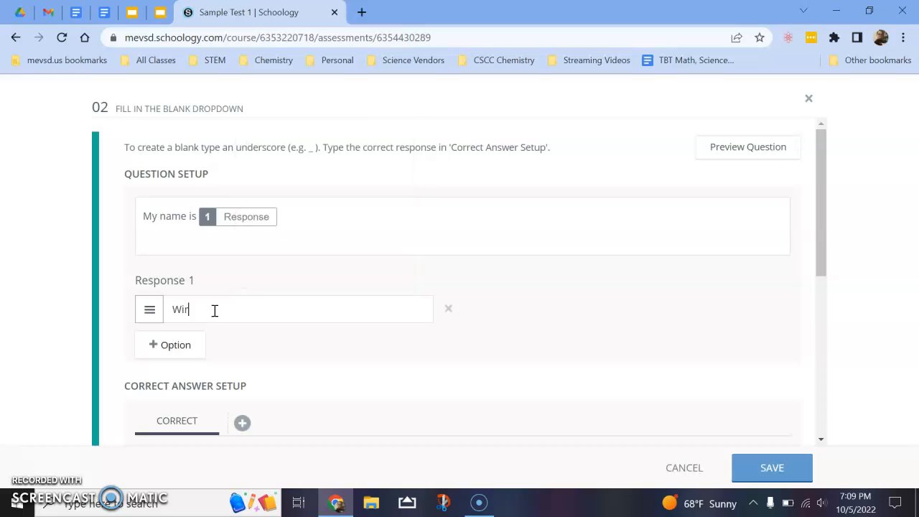
left_click(175, 351)
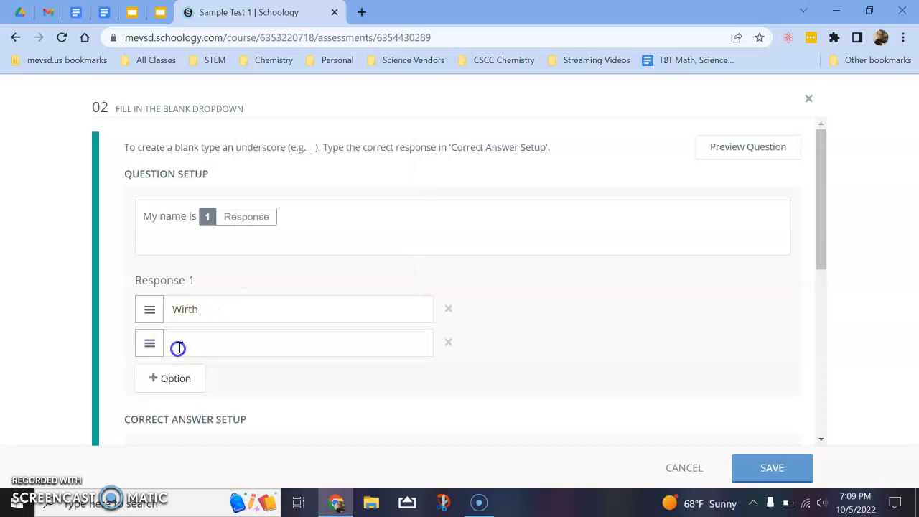
left_click(195, 345)
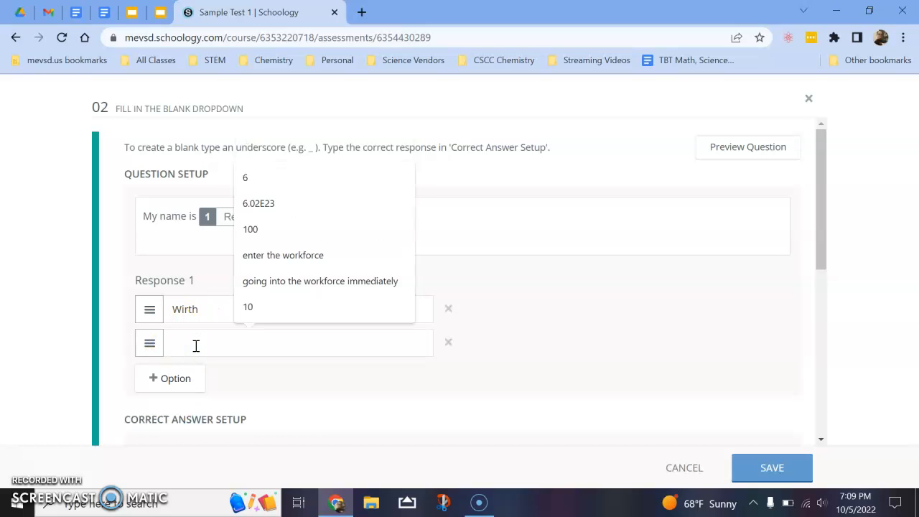
type("Grose")
left_click(171, 378)
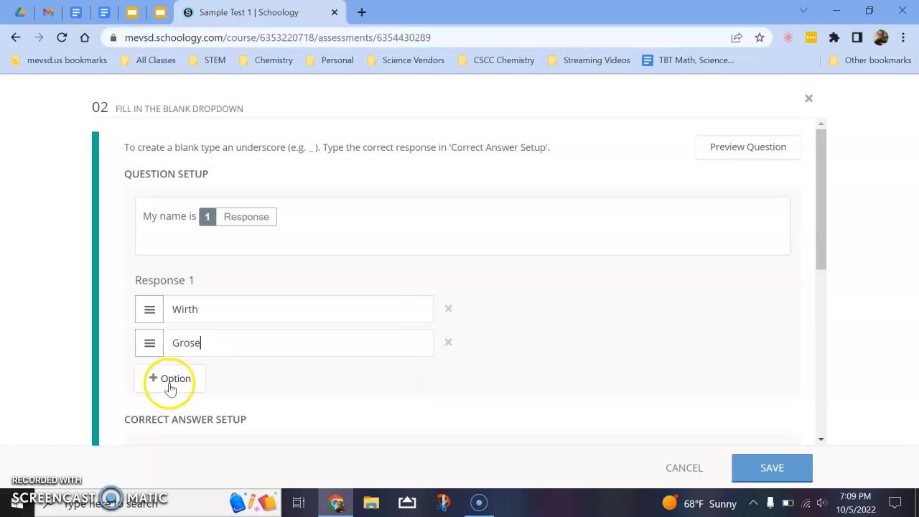
left_click(201, 375)
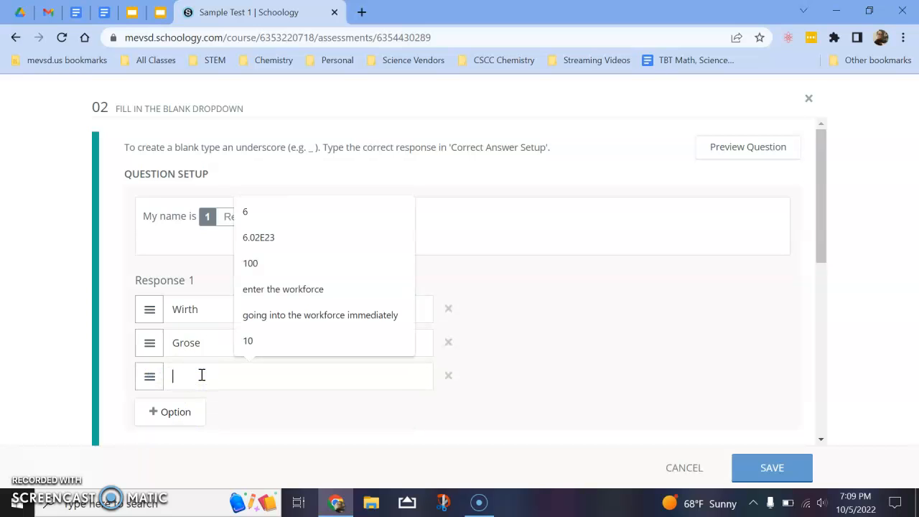
type("Brandfass")
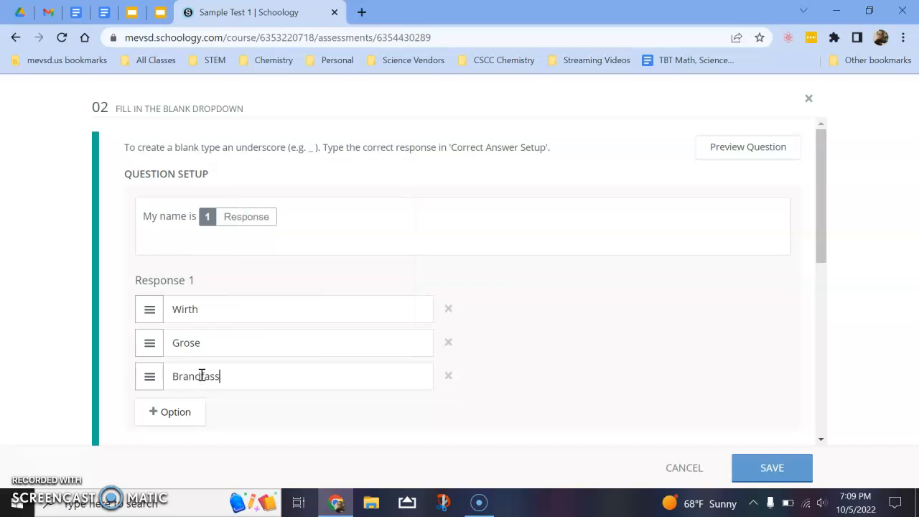
Set the presenter's last name as the correct answer for the "My name is" blank.
left_click(633, 331)
scroll(595, 338, "down", 2)
scroll(592, 337, "down", 3)
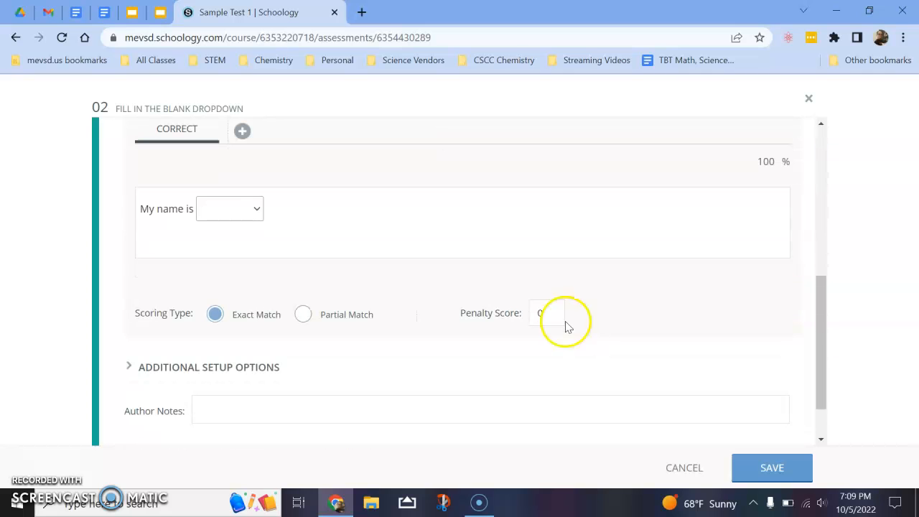
left_click(246, 209)
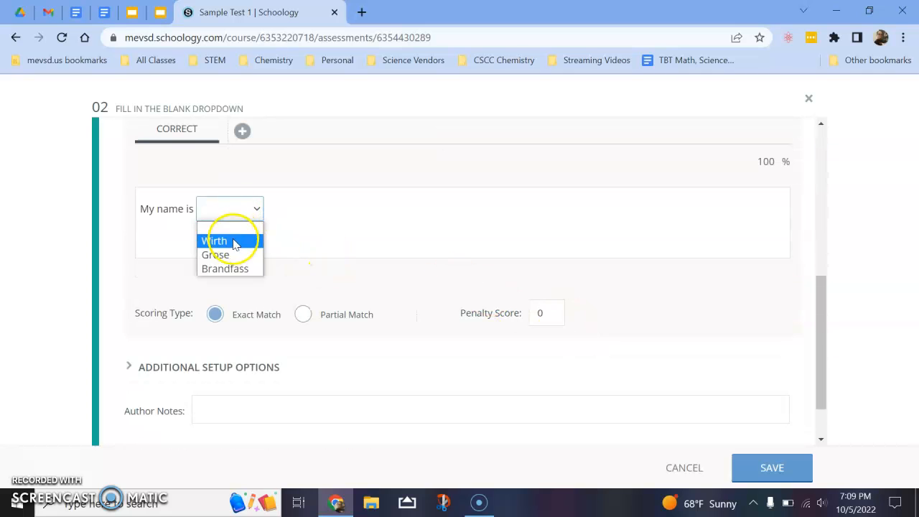
left_click(233, 239)
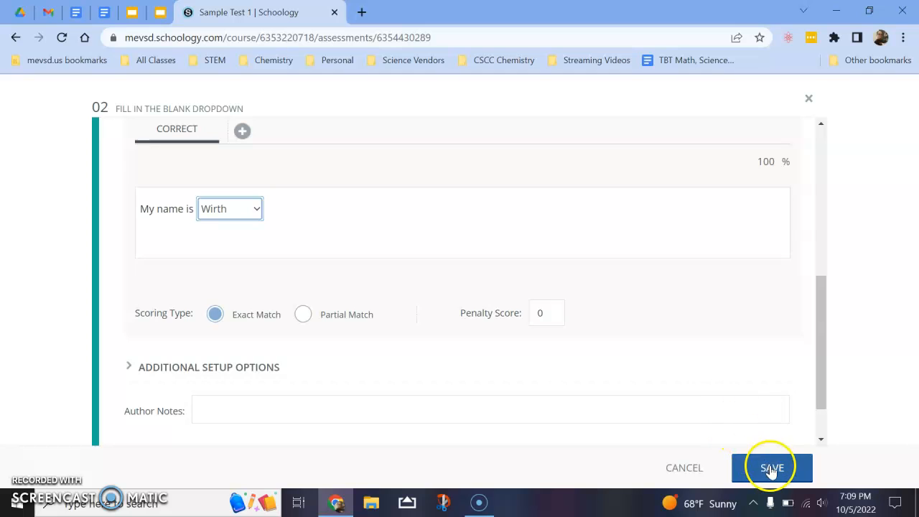
Preview the dropdown question by choosing the correct name and toggling Show Answers, and save the question.
scroll(663, 307, "up", 3)
scroll(662, 307, "up", 1)
left_click(751, 148)
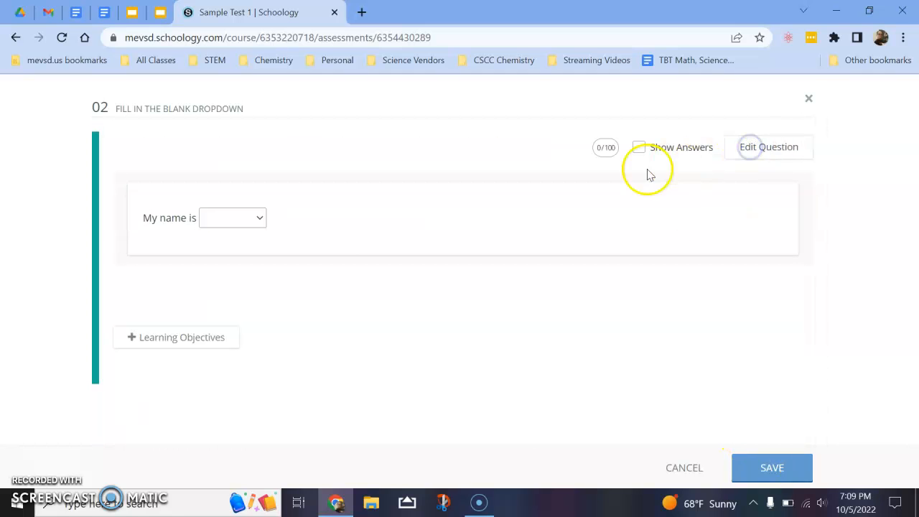
left_click(246, 215)
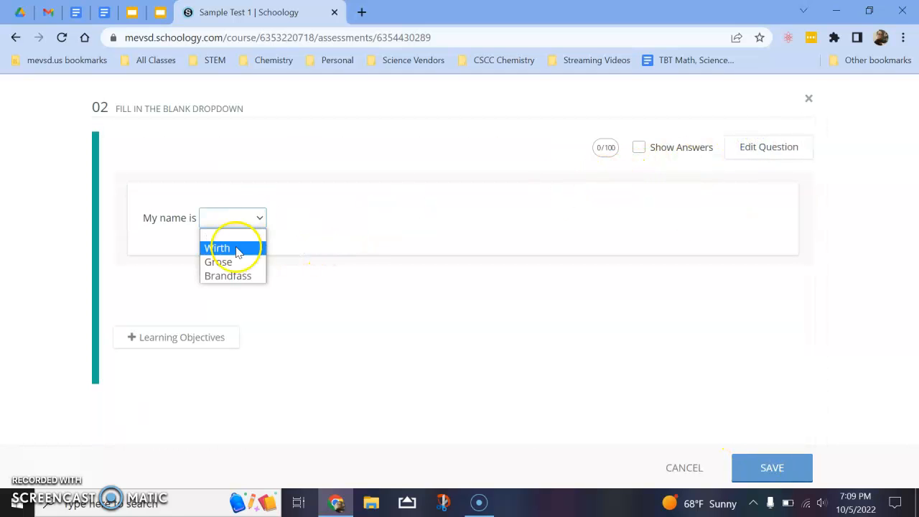
left_click(236, 248)
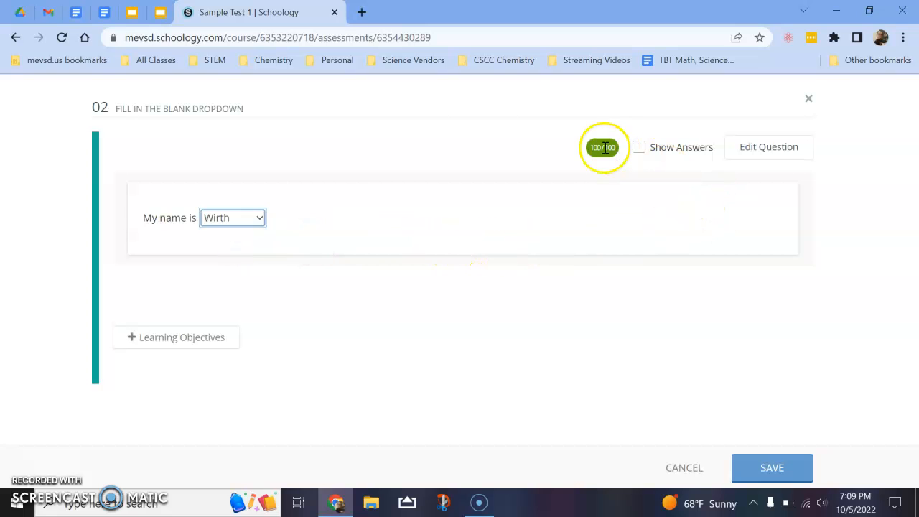
left_click(640, 149)
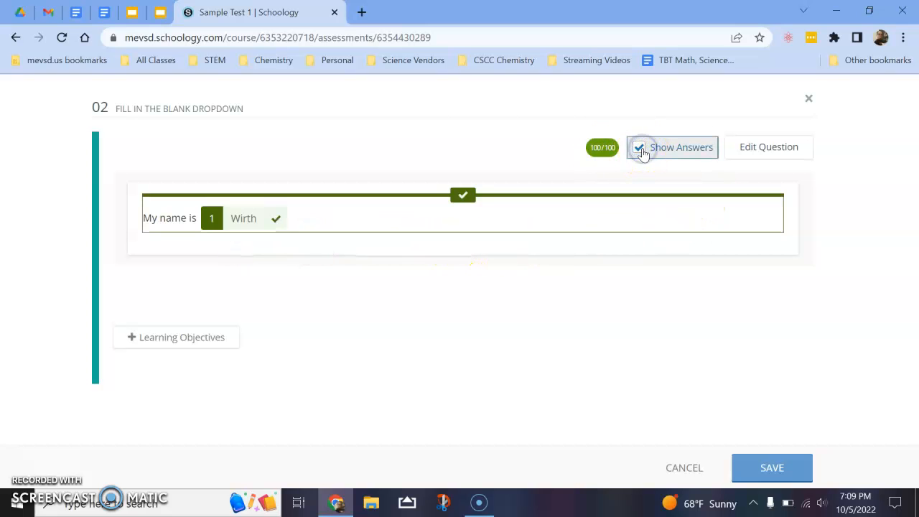
left_click(642, 151)
left_click(777, 151)
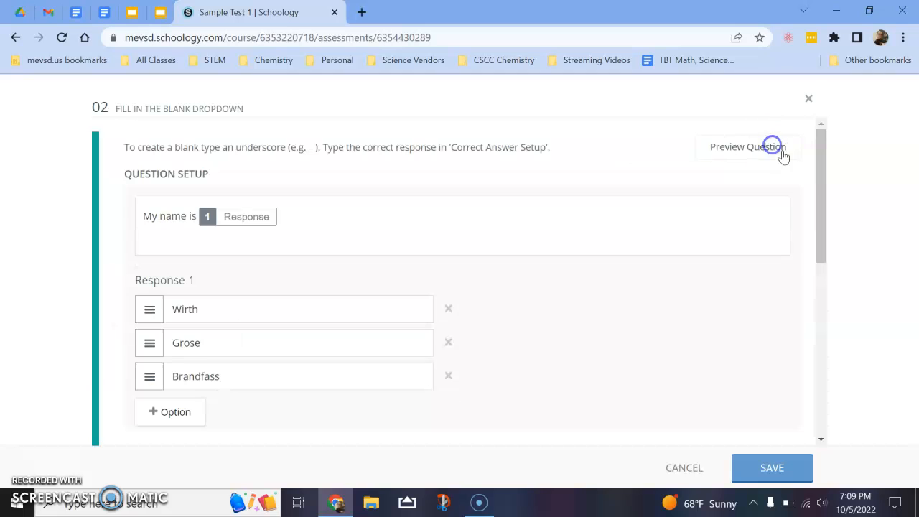
scroll(632, 287, "down", 3)
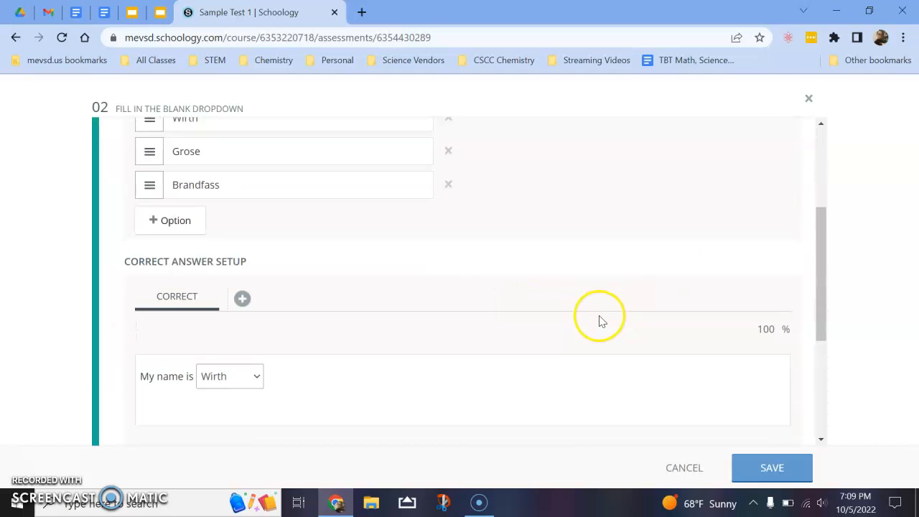
left_click(762, 457)
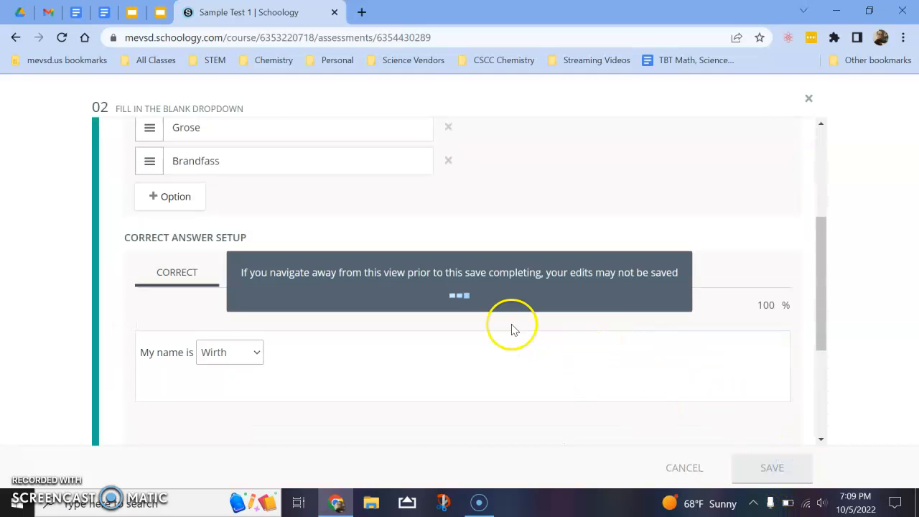
Examine the two saved questions, their point values and the available question types.
left_click_drag(241, 312, 281, 185)
left_click_drag(230, 349, 277, 204)
double_click(808, 231)
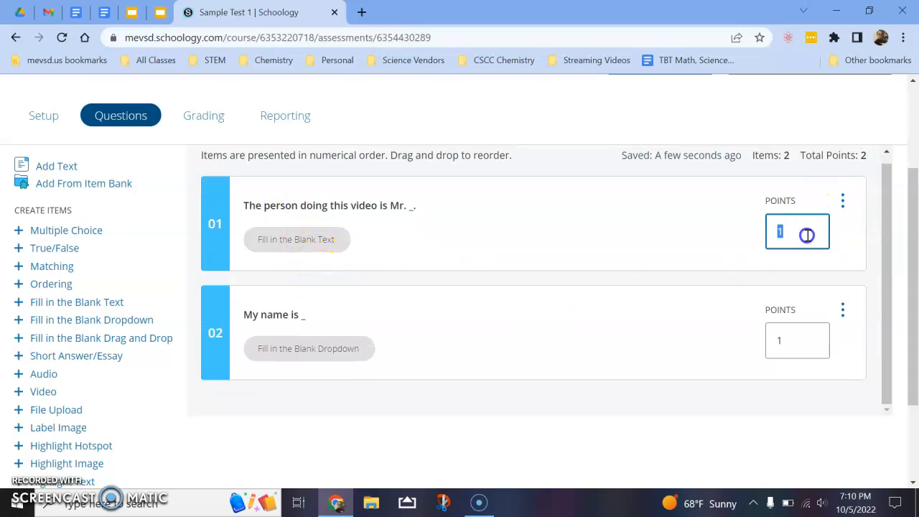
double_click(785, 334)
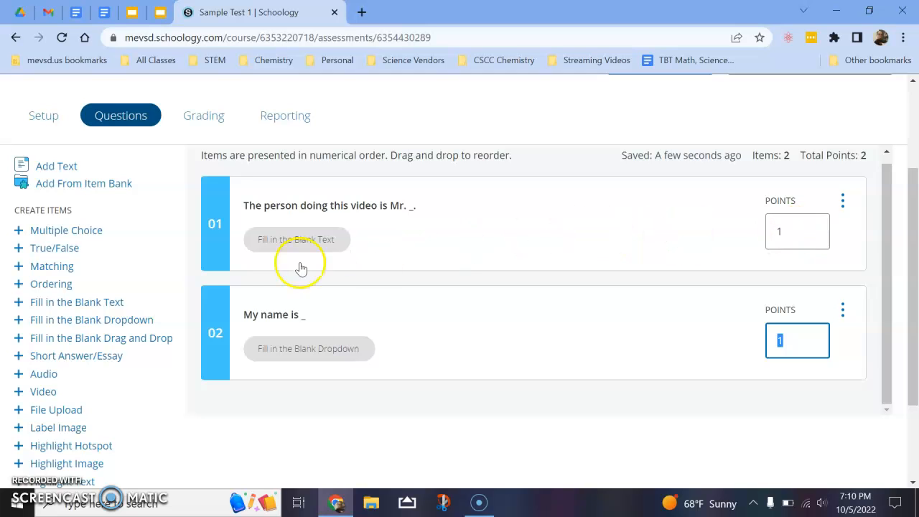
scroll(338, 287, "down", 2)
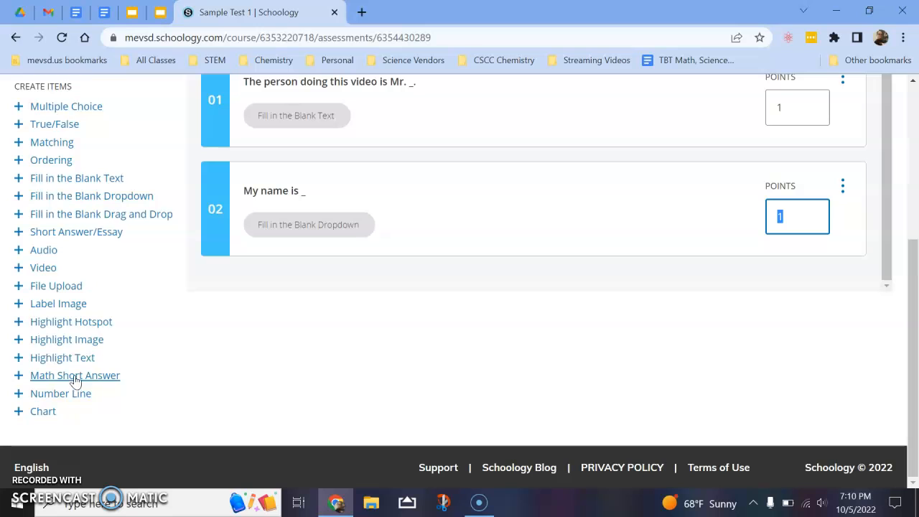
scroll(465, 192, "up", 1)
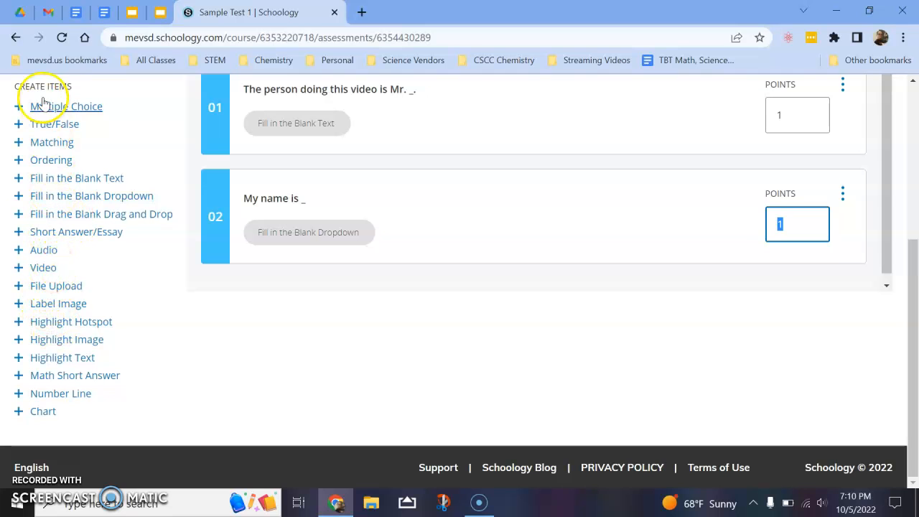
left_click(86, 215)
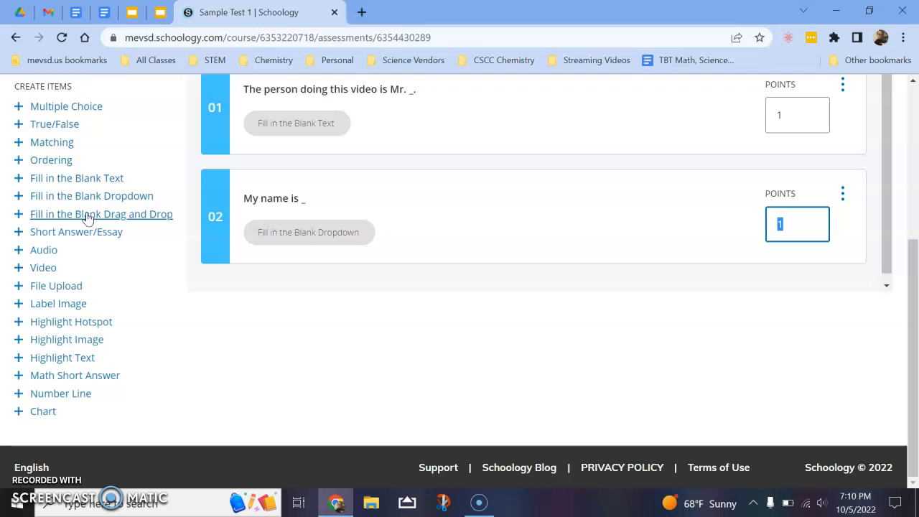
Create an Ordering question reading "Place these letters to spell DOG" with options O, D and G, removing the spare option.
left_click(51, 160)
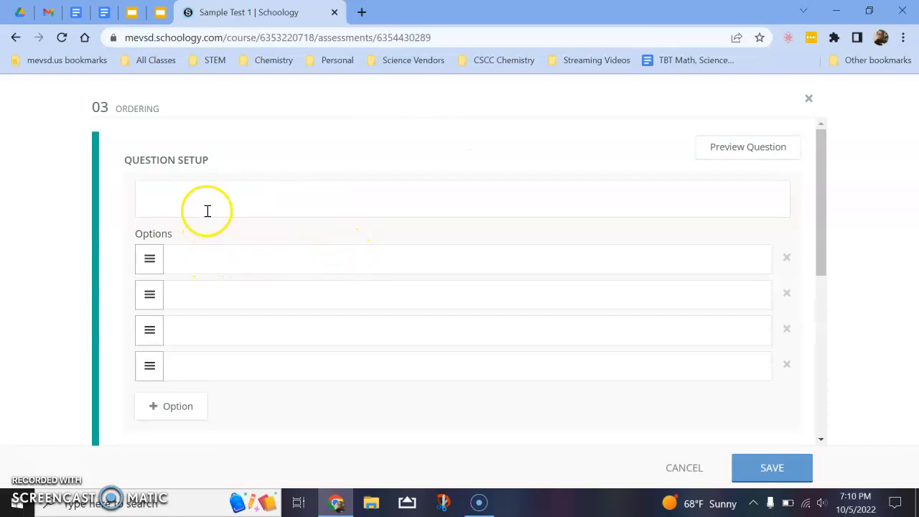
left_click(209, 201)
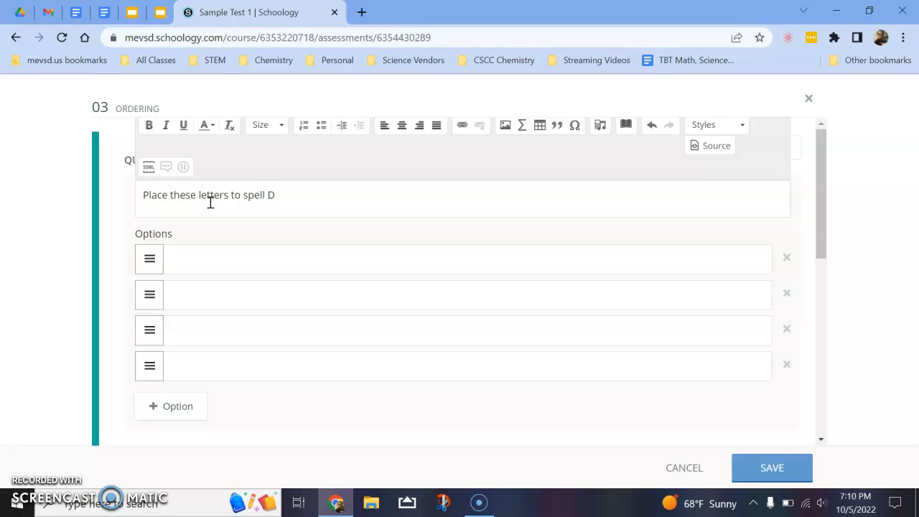
left_click(229, 256)
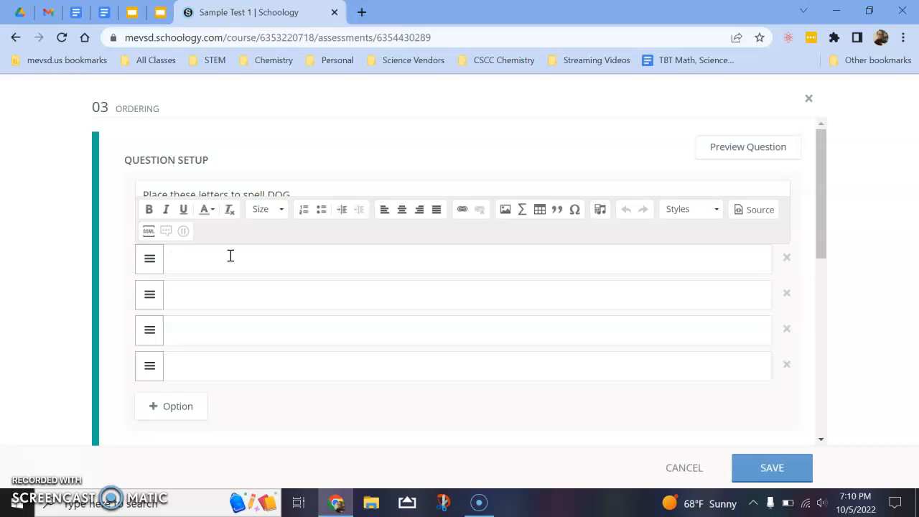
left_click(206, 294)
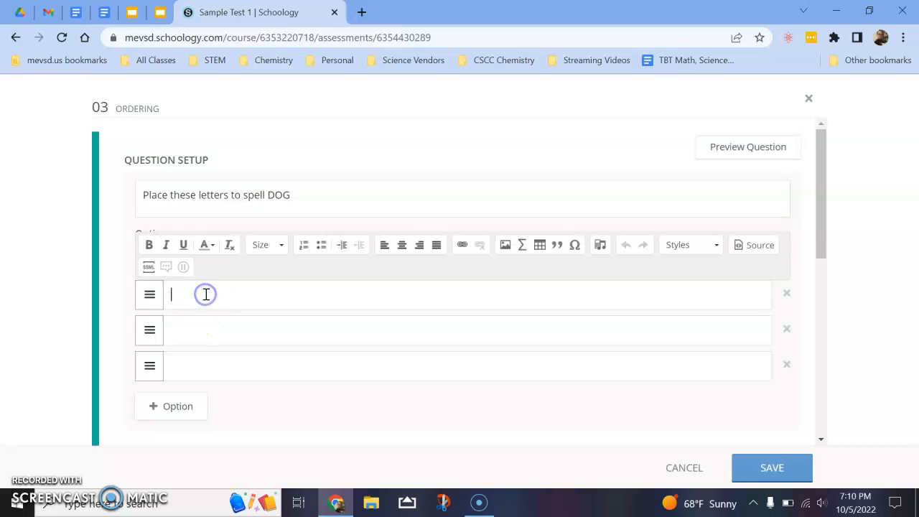
left_click(211, 328)
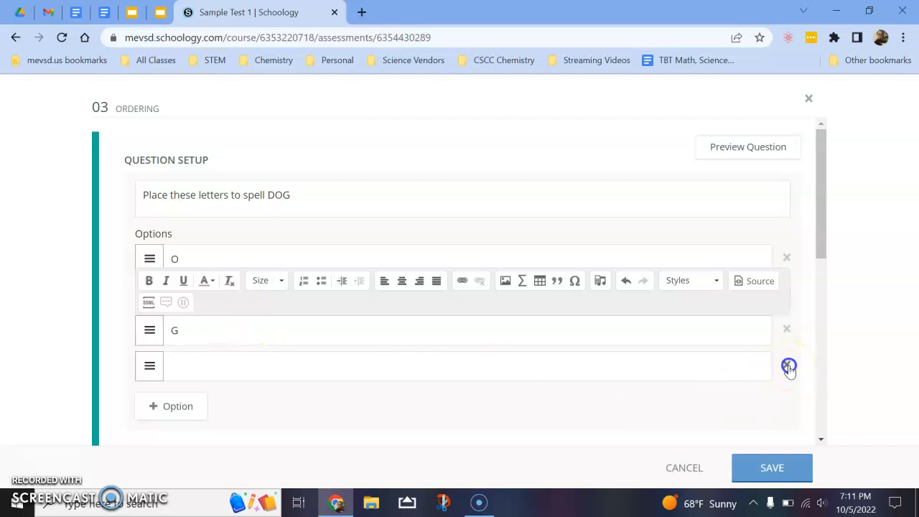
left_click(788, 368)
Arrange the correct answer as D, O, G with Partial Match scoring and save the question.
scroll(355, 320, "down", 4)
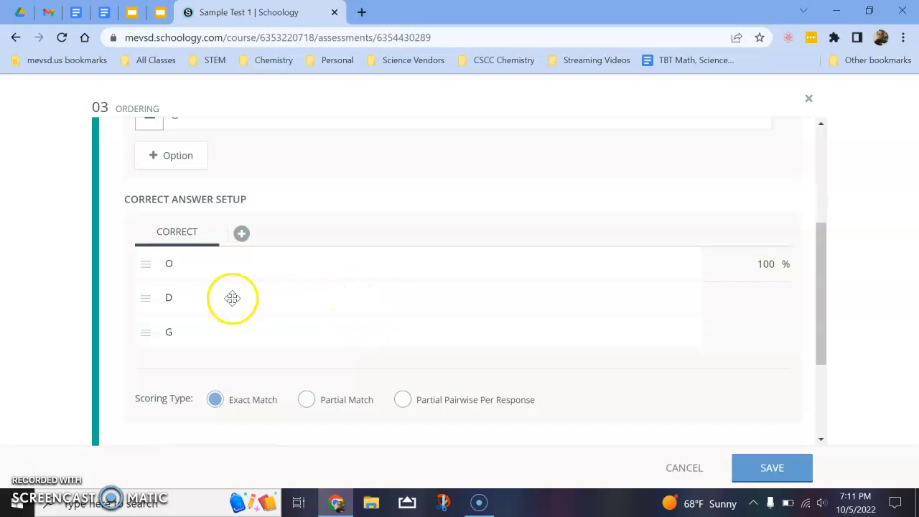
left_click_drag(147, 300, 147, 261)
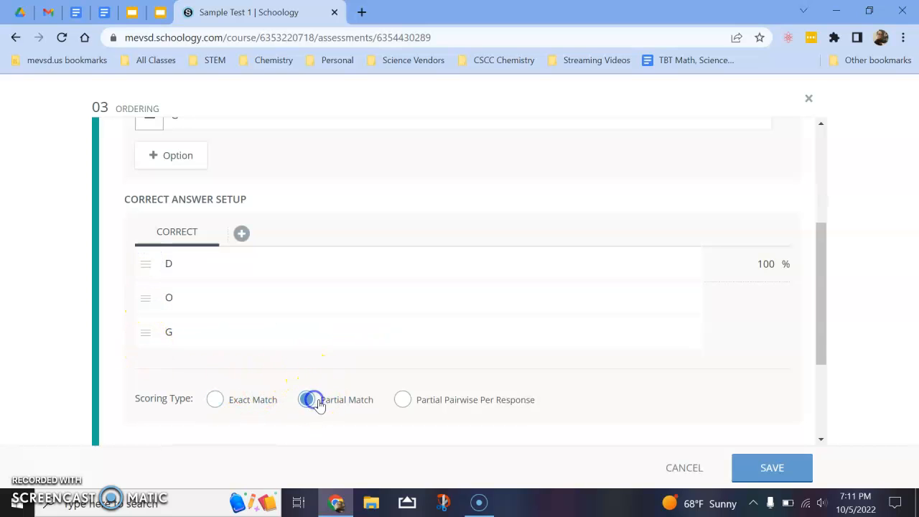
left_click(785, 470)
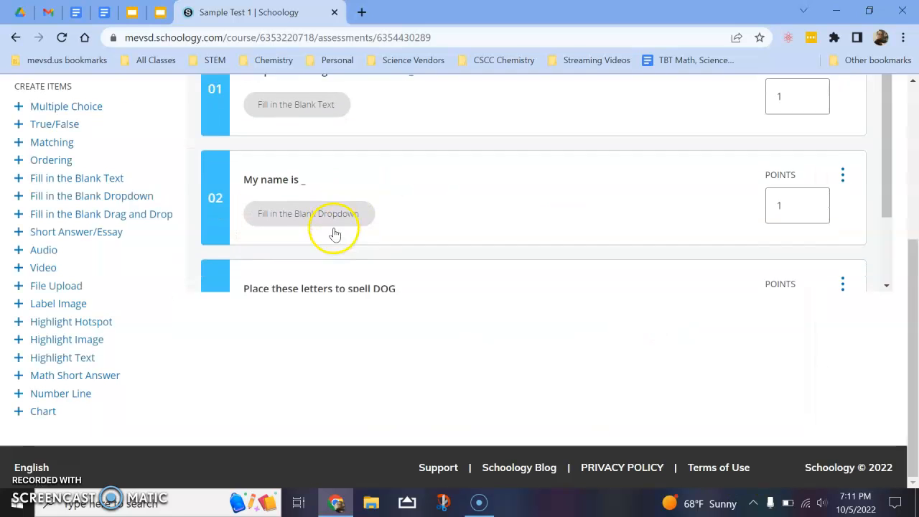
Reopen the Ordering question and test its preview by arranging the letters as D, O, G.
scroll(334, 234, "down", 2)
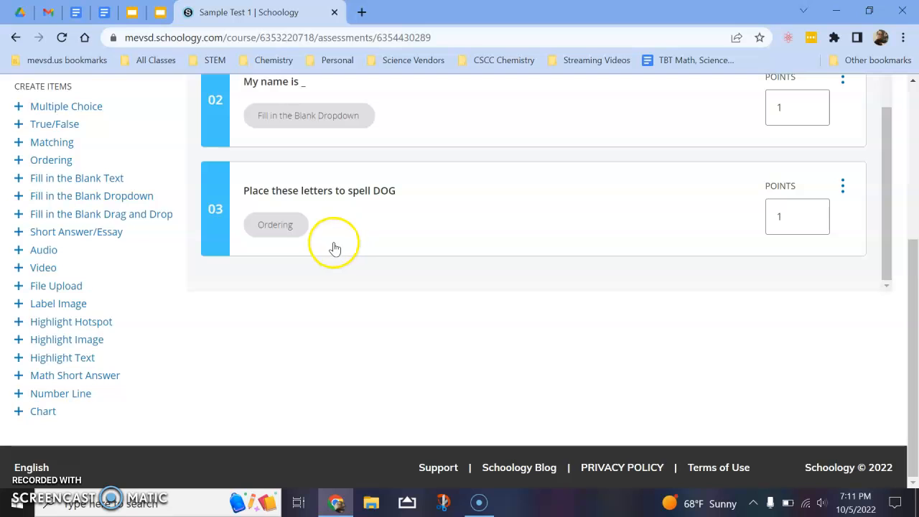
scroll(136, 253, "up", 1)
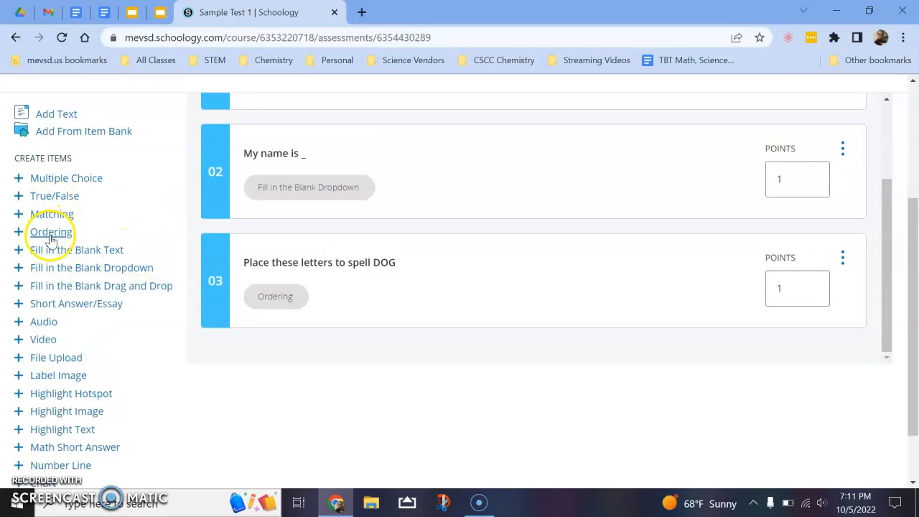
left_click(615, 257)
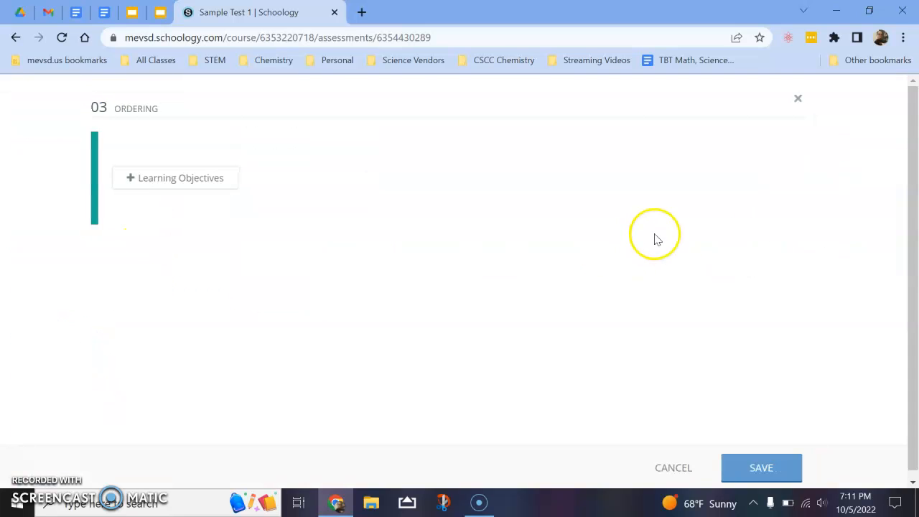
left_click(757, 157)
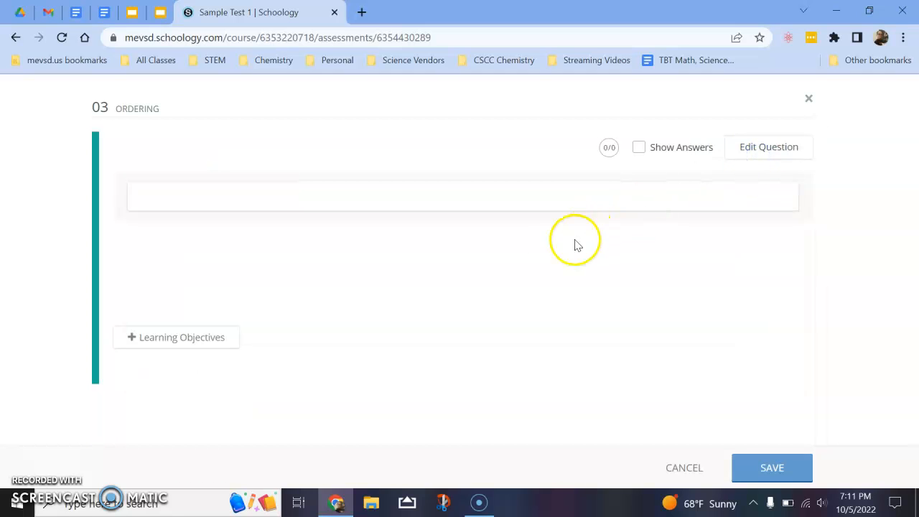
left_click_drag(199, 271, 208, 236)
left_click_drag(246, 318, 247, 244)
left_click_drag(211, 301, 220, 276)
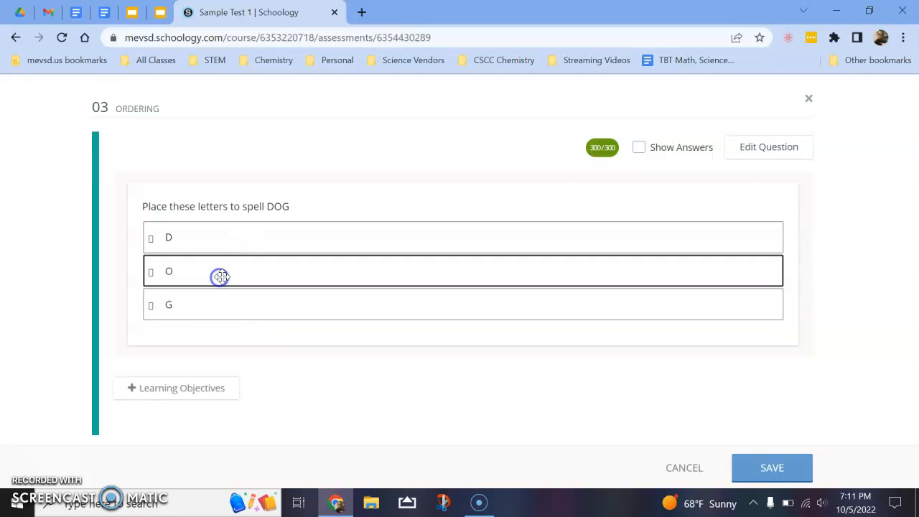
Close the Ordering question without saving and review Sample Test 1's assessment settings, including category, scale and assigned group.
left_click(685, 467)
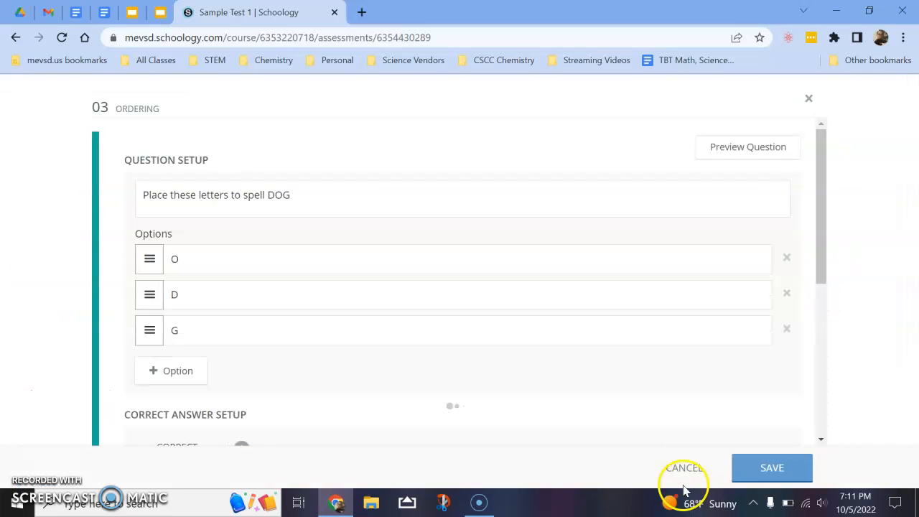
left_click(682, 465)
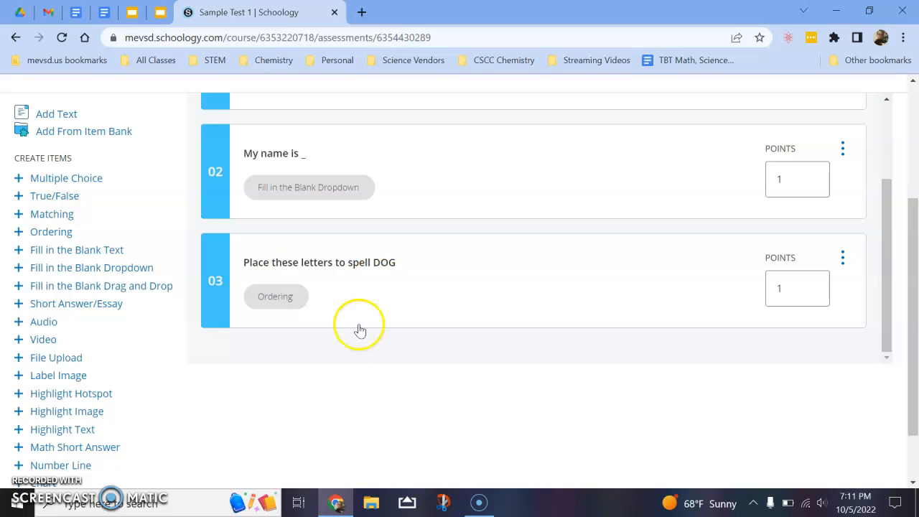
scroll(449, 273, "up", 5)
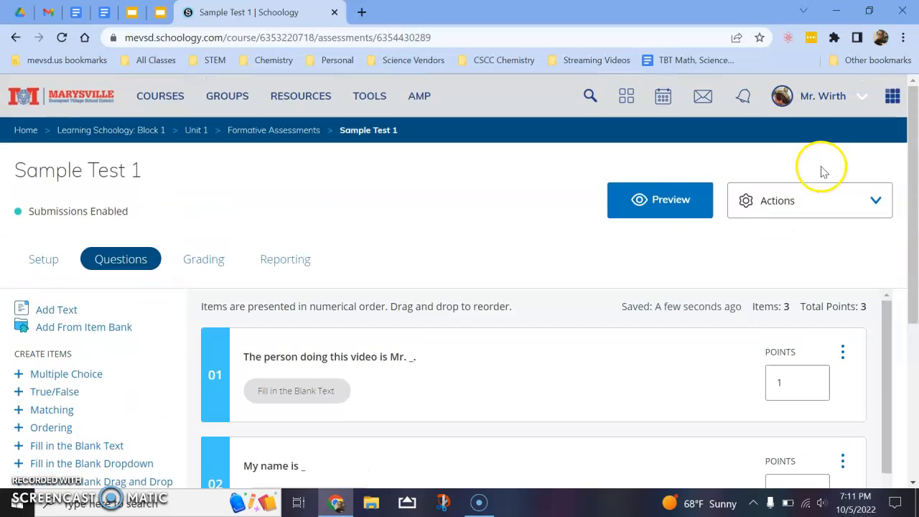
left_click(794, 204)
left_click(760, 234)
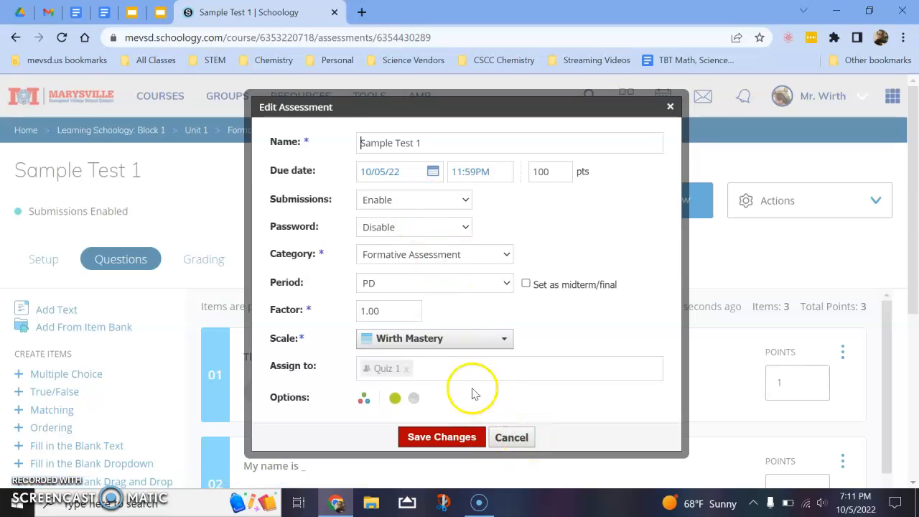
left_click(519, 434)
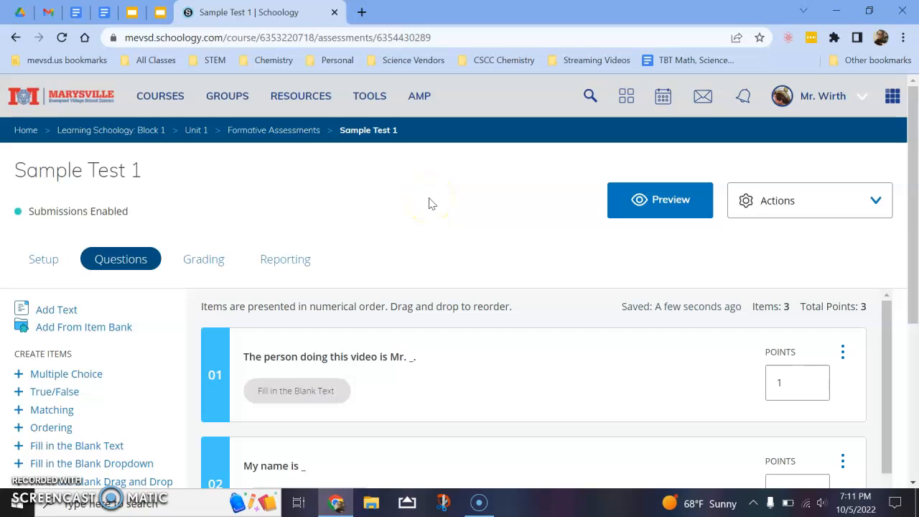
Check the instructions and assessment settings on Sample Test 1's setup page.
scroll(429, 204, "down", 1)
left_click(34, 194)
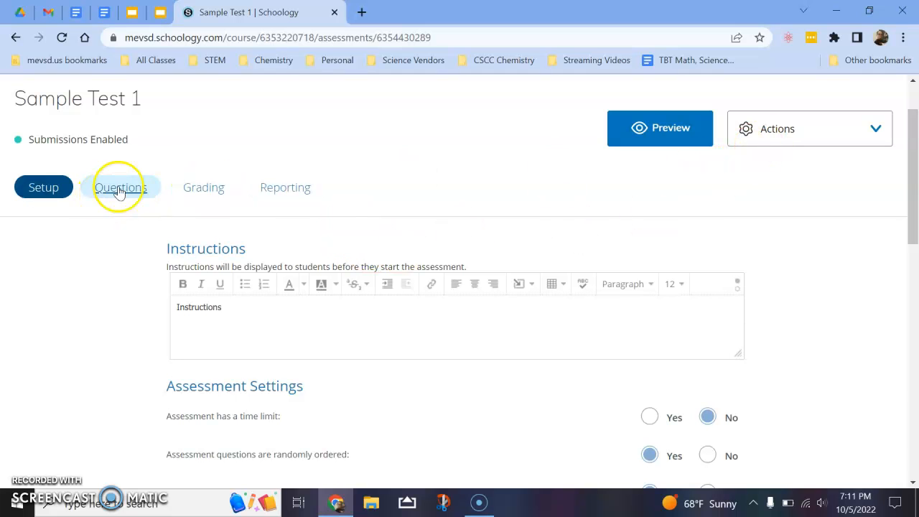
scroll(749, 212, "up", 1)
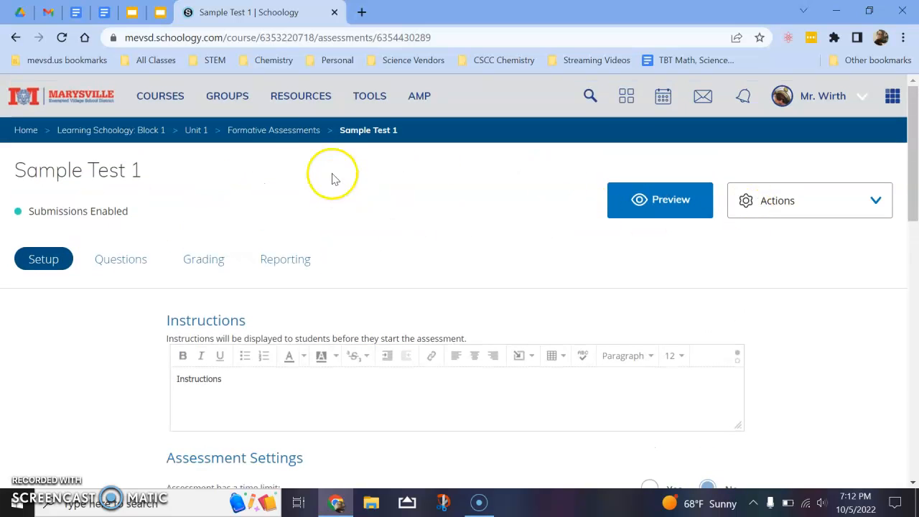
Return to the course's member list and add three members to the Quiz 1 grading group.
left_click(271, 130)
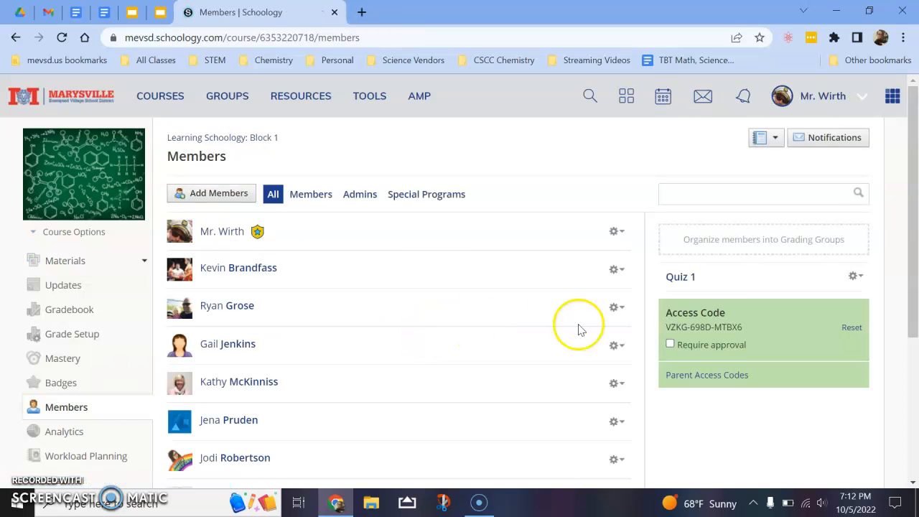
left_click(691, 280)
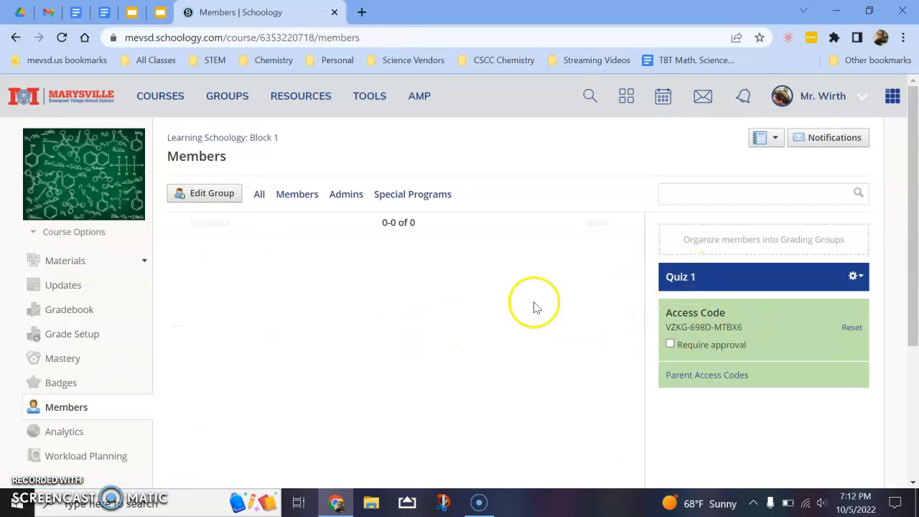
double_click(693, 280)
left_click(693, 280)
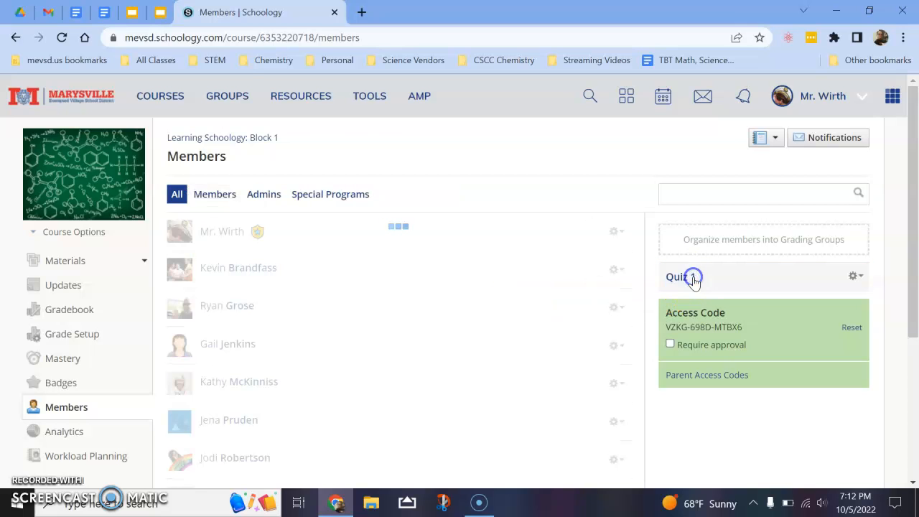
left_click(682, 277)
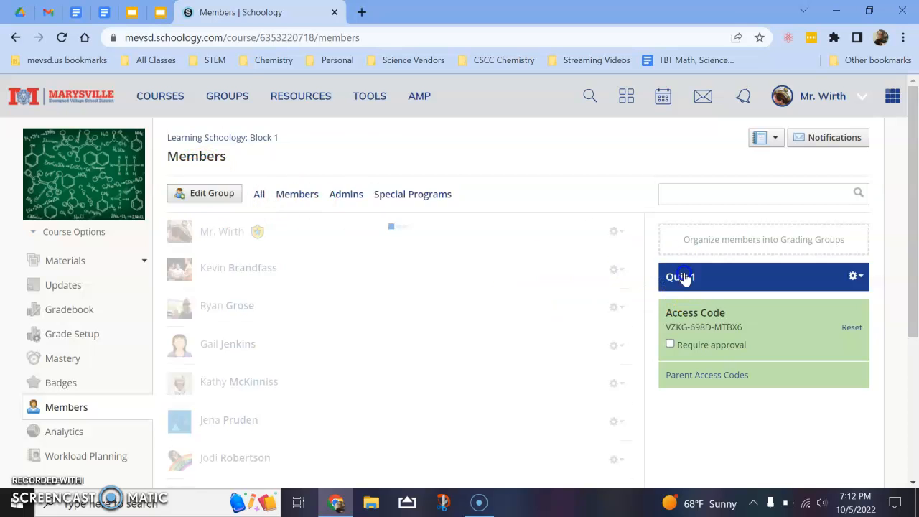
left_click(206, 196)
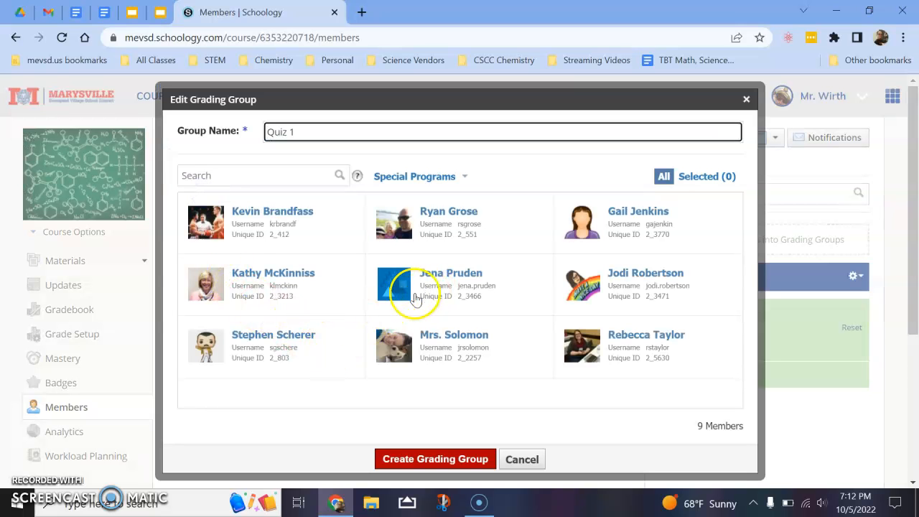
left_click(265, 277)
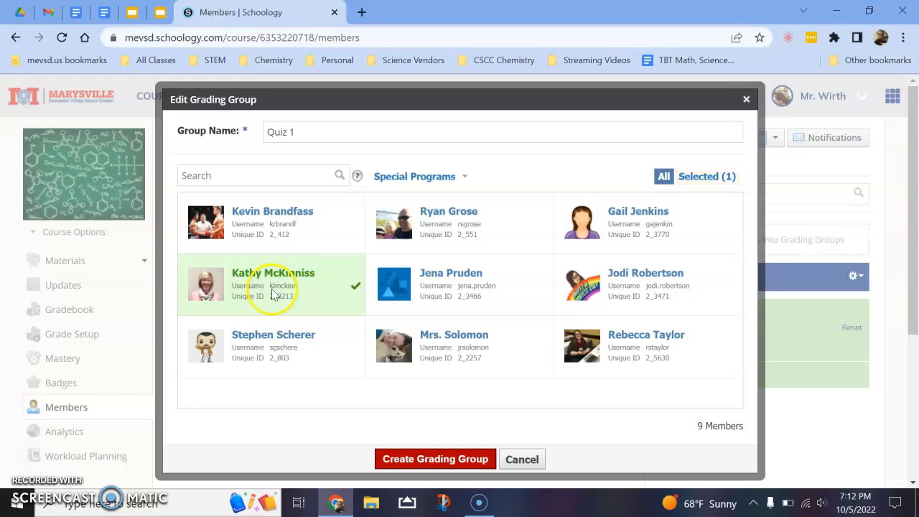
left_click(264, 348)
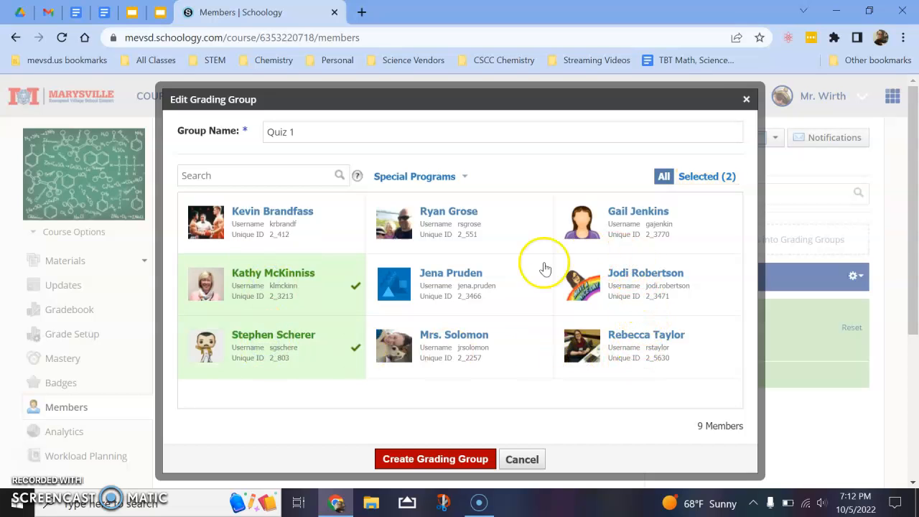
left_click(425, 219)
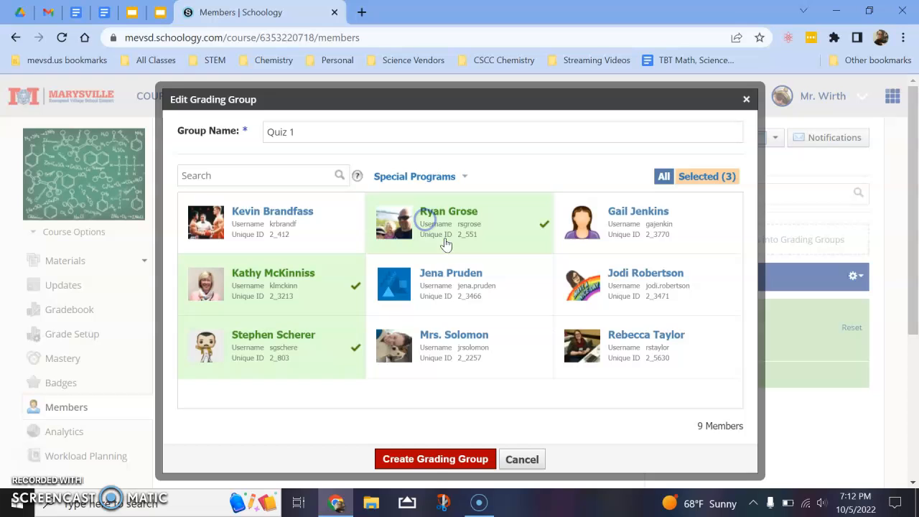
left_click(445, 460)
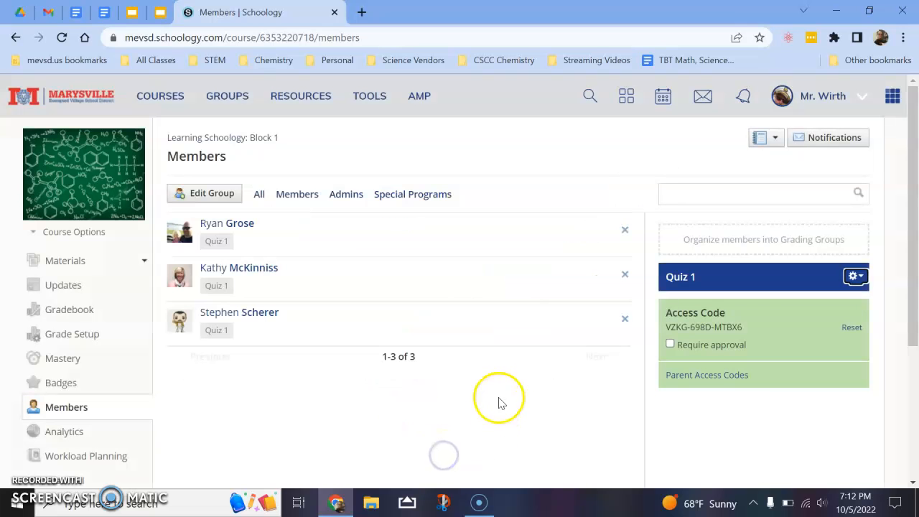
View the course as a member outside the Quiz 1 group and open Unit 1's Formative Assessments folder.
left_click(75, 231)
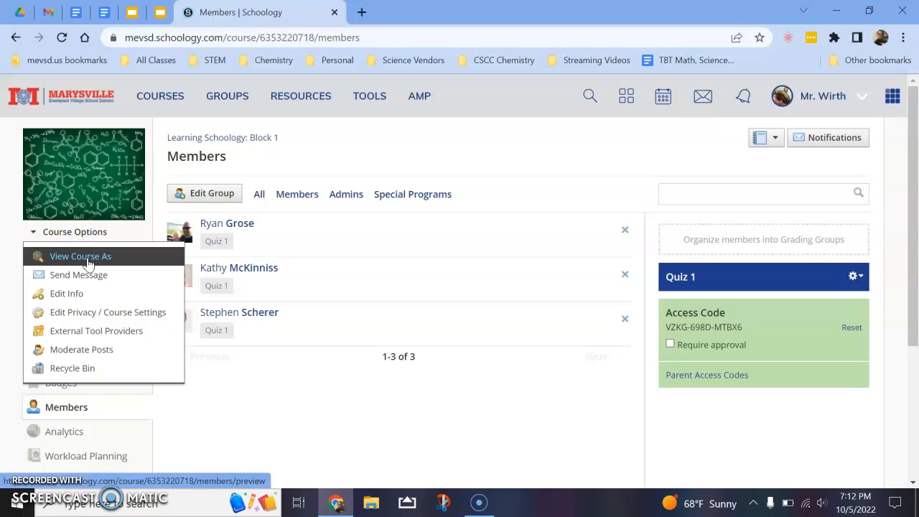
left_click(86, 257)
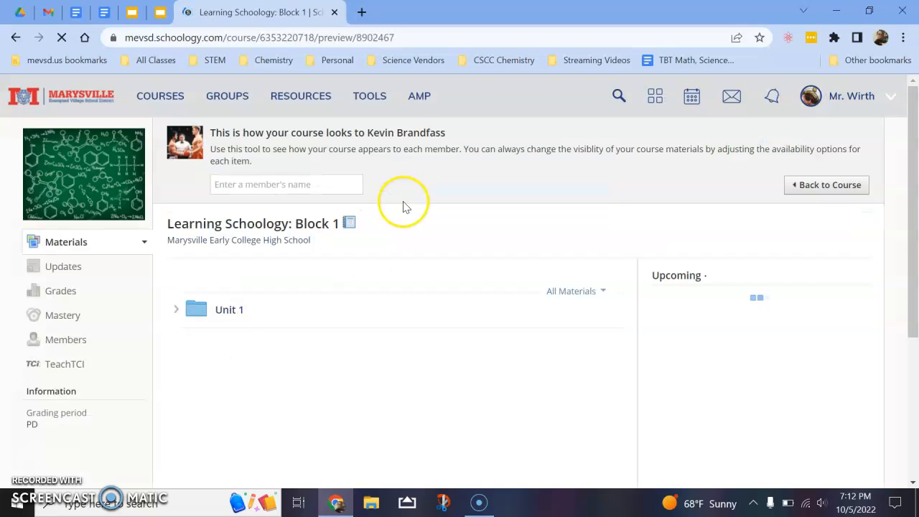
left_click(226, 310)
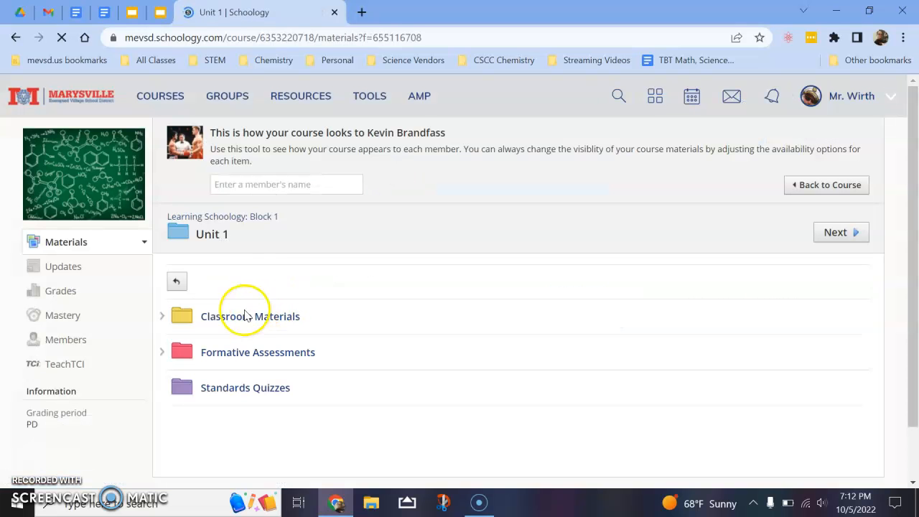
left_click(229, 351)
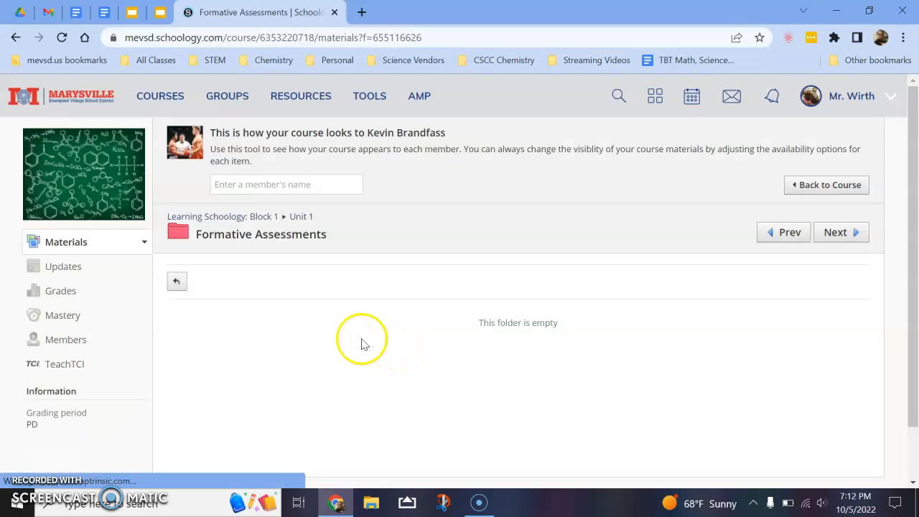
Switch the course preview to a member of the Quiz 1 group and open Unit 1's Formative Assessments folder.
left_click(299, 181)
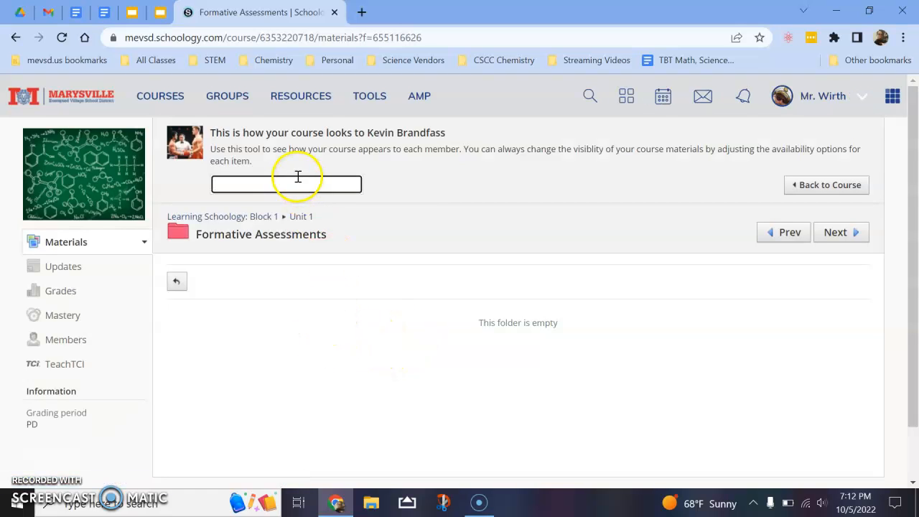
type("gr")
left_click(281, 214)
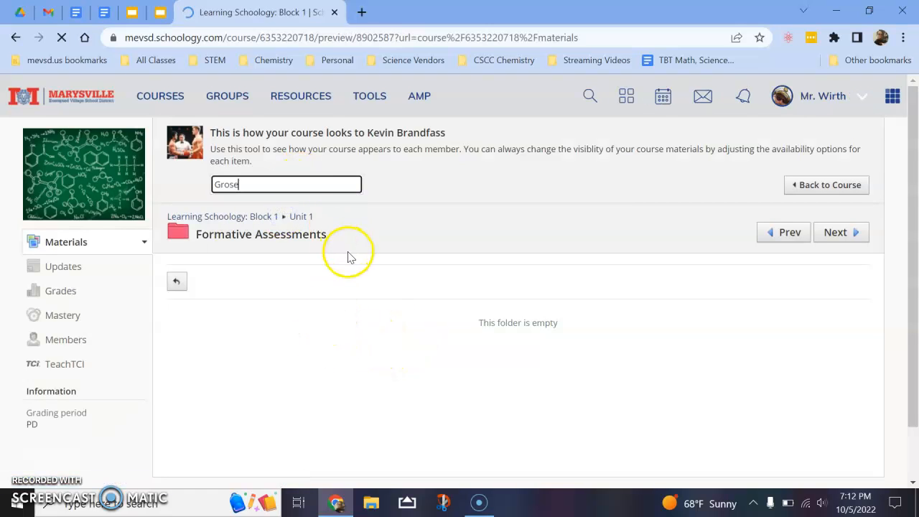
left_click(236, 313)
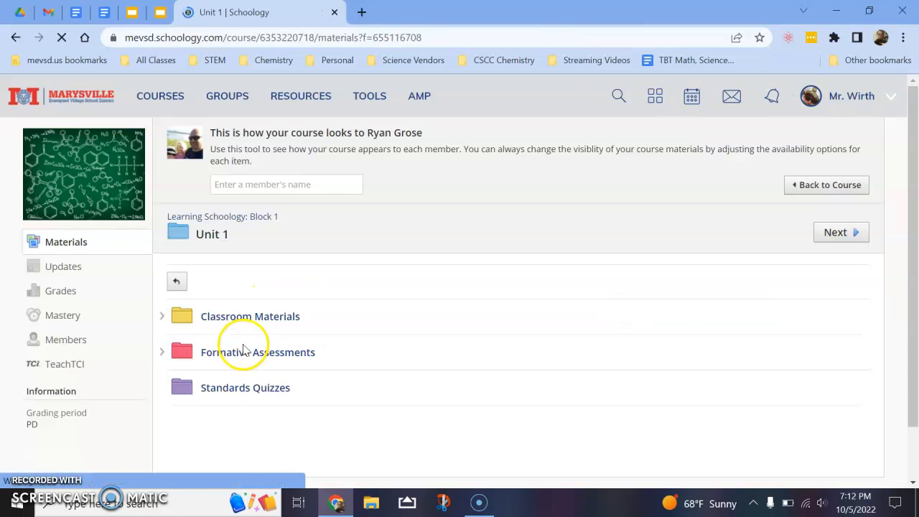
left_click(233, 352)
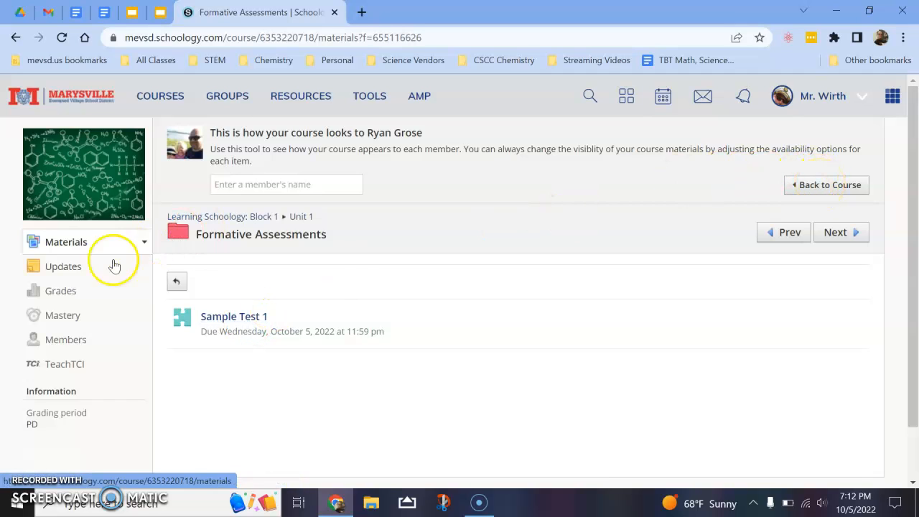
Leave the member preview and examine the Sample Test 1 column in the gradebook.
left_click(832, 185)
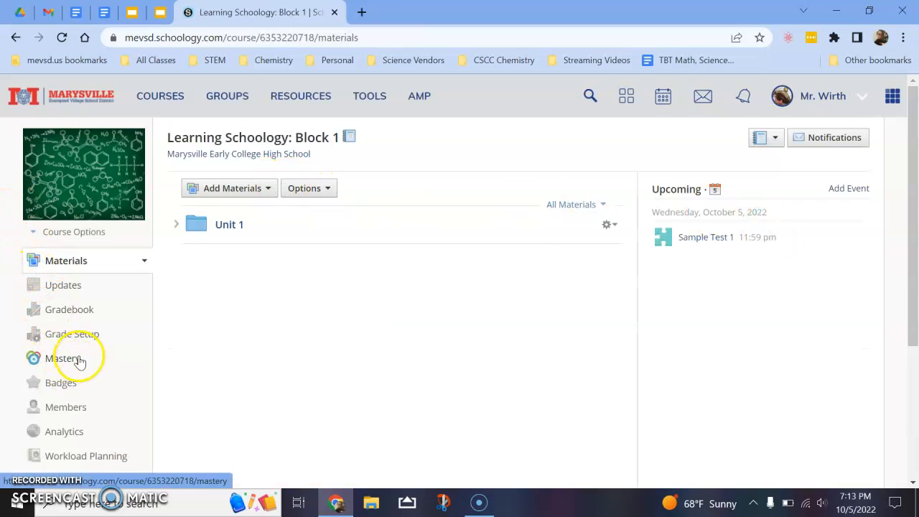
left_click(66, 310)
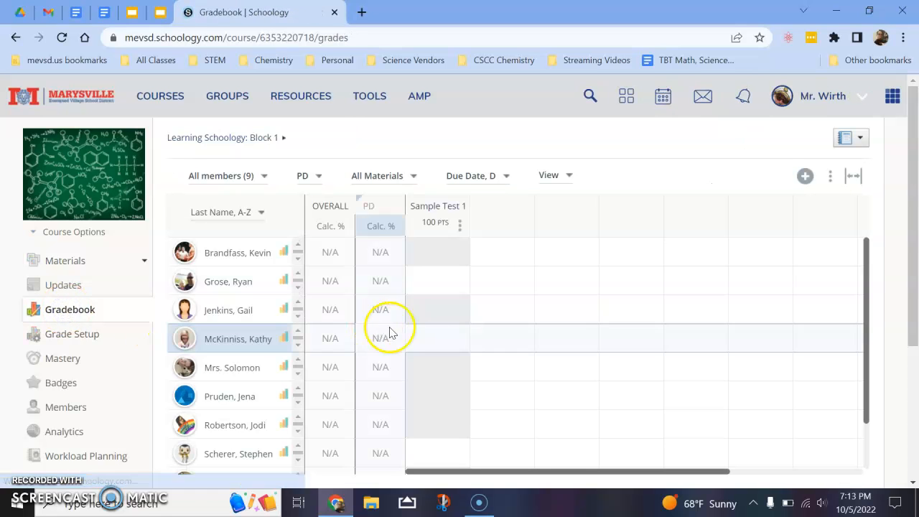
scroll(433, 246, "down", 1)
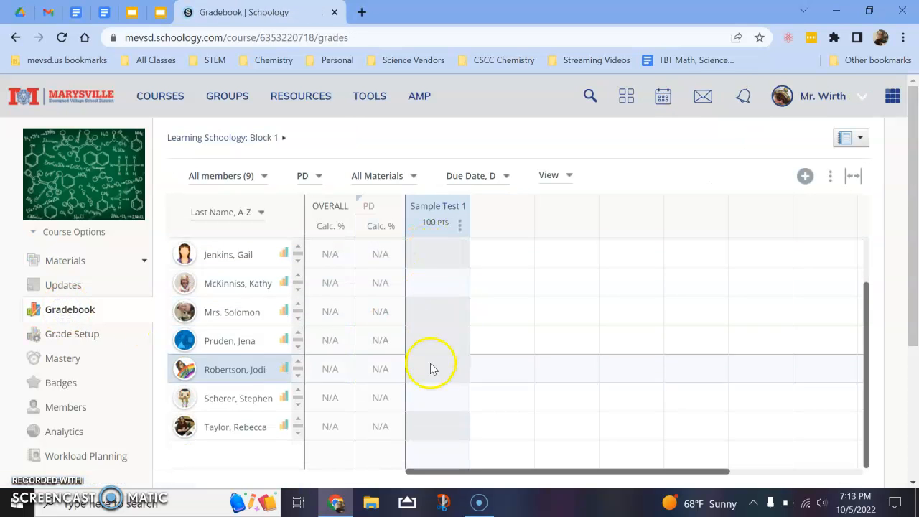
scroll(433, 402, "up", 1)
left_click(444, 280)
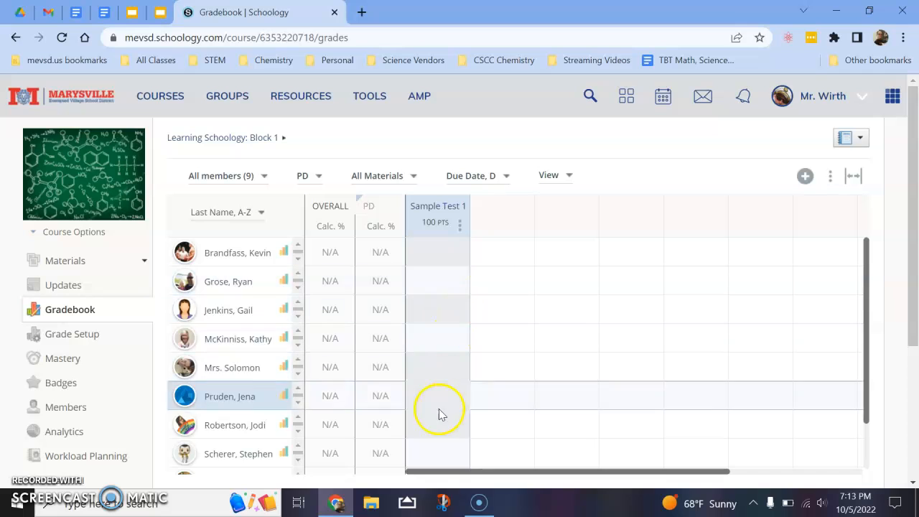
Start a new assessment named Sample Test 2 in Unit 1's Formative Assessments folder.
left_click(138, 261)
left_click(58, 287)
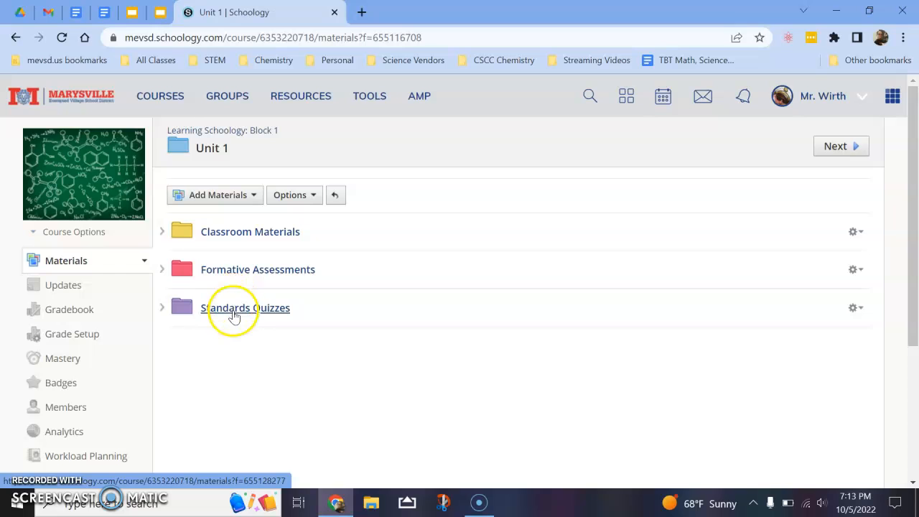
left_click(241, 273)
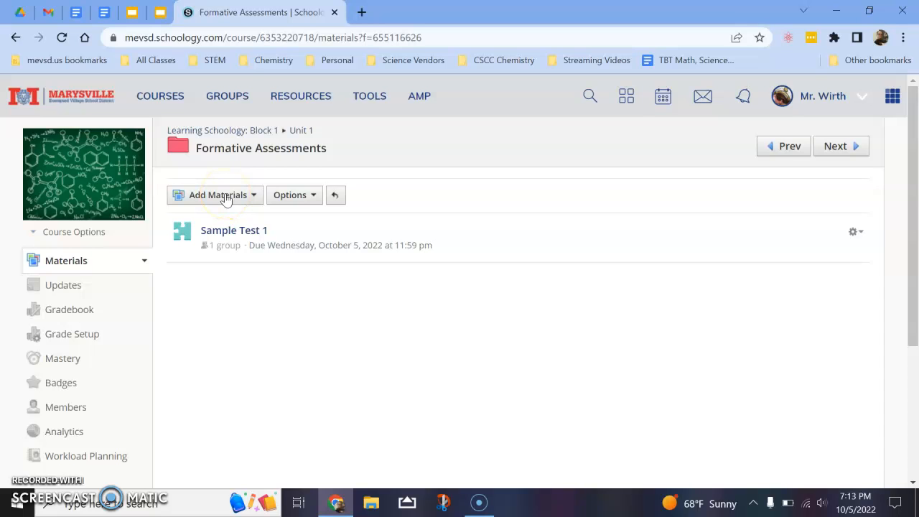
left_click(225, 197)
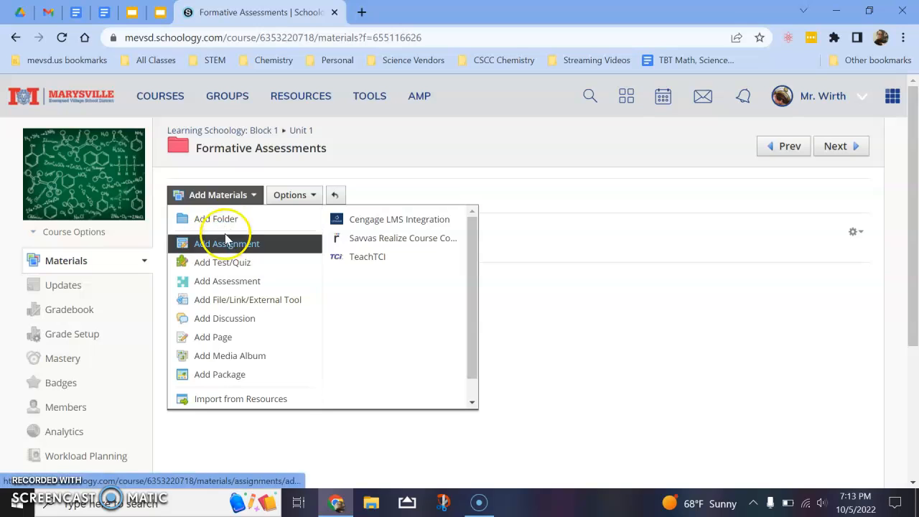
left_click(226, 284)
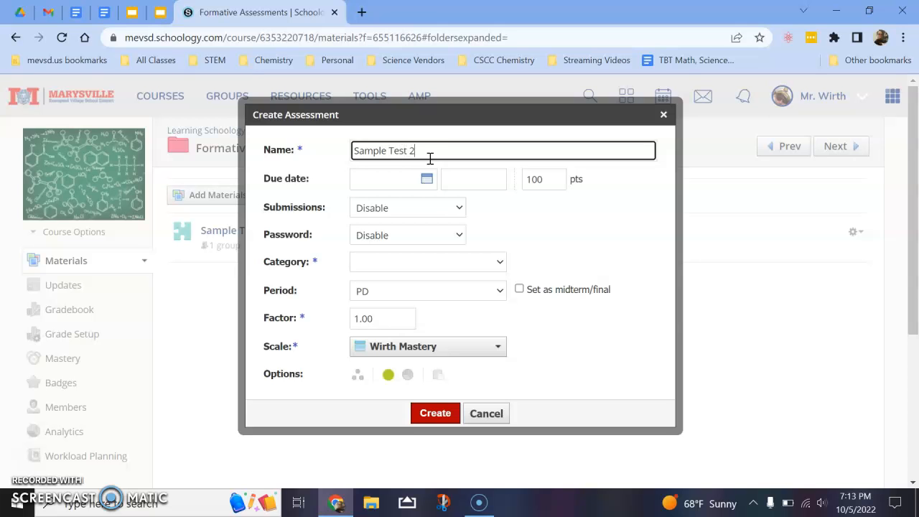
Set the assessment's due date to 10/06/22, enable submissions and choose the Formative Assessment category.
left_click(423, 180)
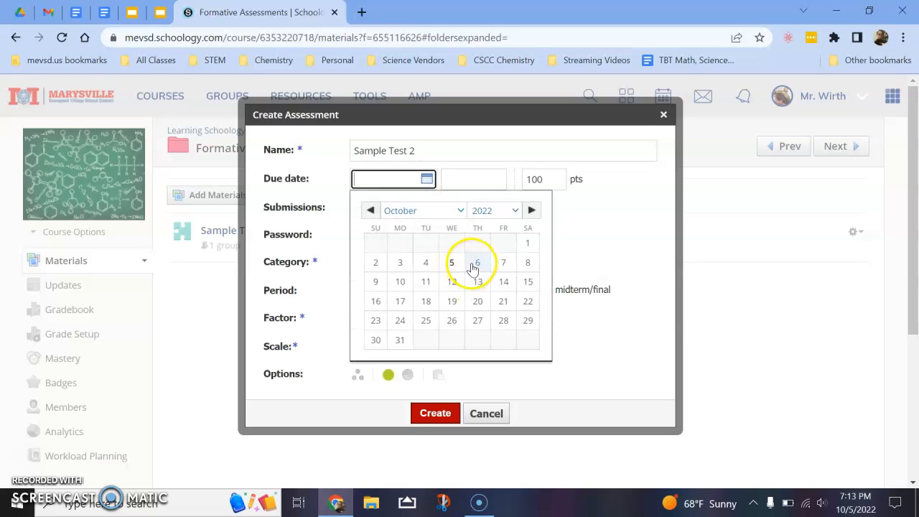
left_click(474, 262)
left_click(420, 206)
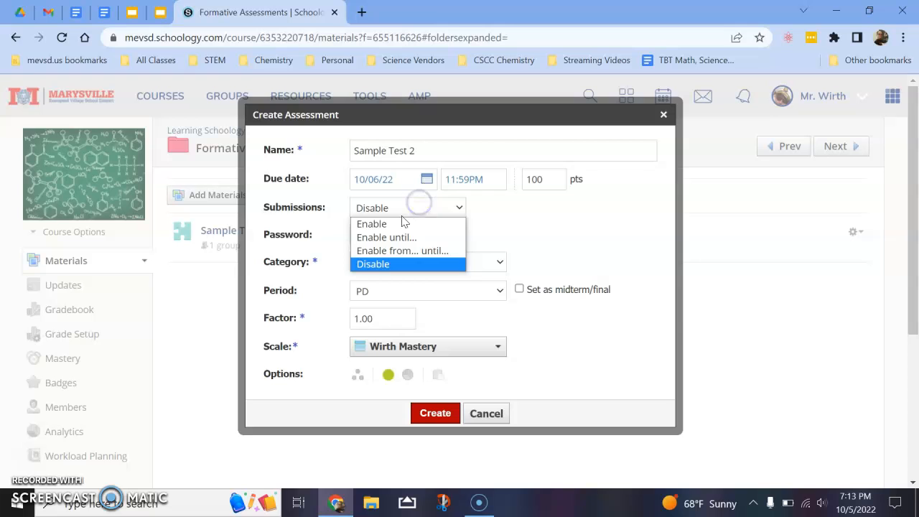
left_click(402, 224)
left_click(404, 262)
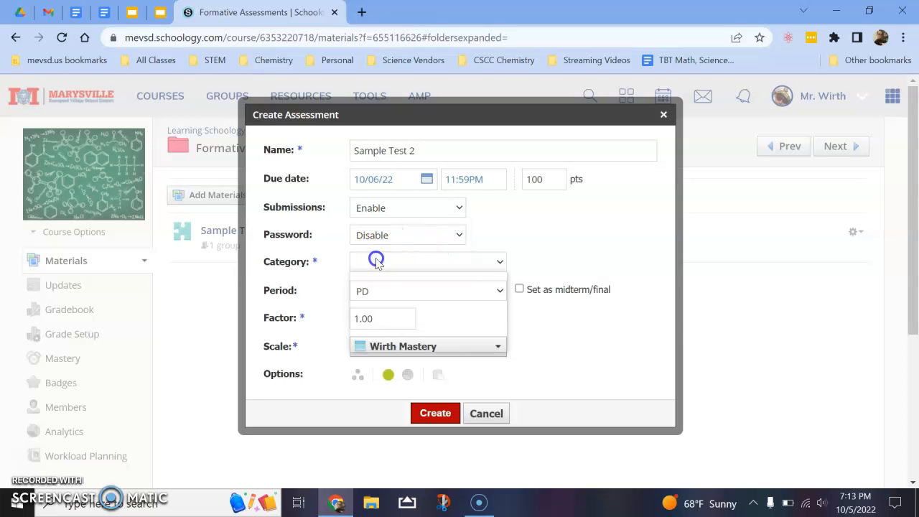
left_click(379, 304)
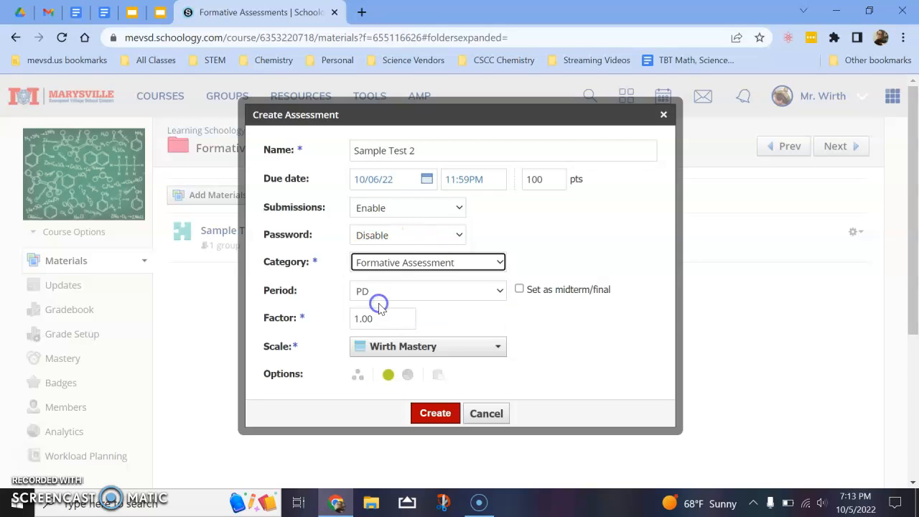
Assign Sample Test 2 individually to the Quiz 1 grading group and create the assessment.
left_click(357, 374)
left_click(369, 368)
type("quiz")
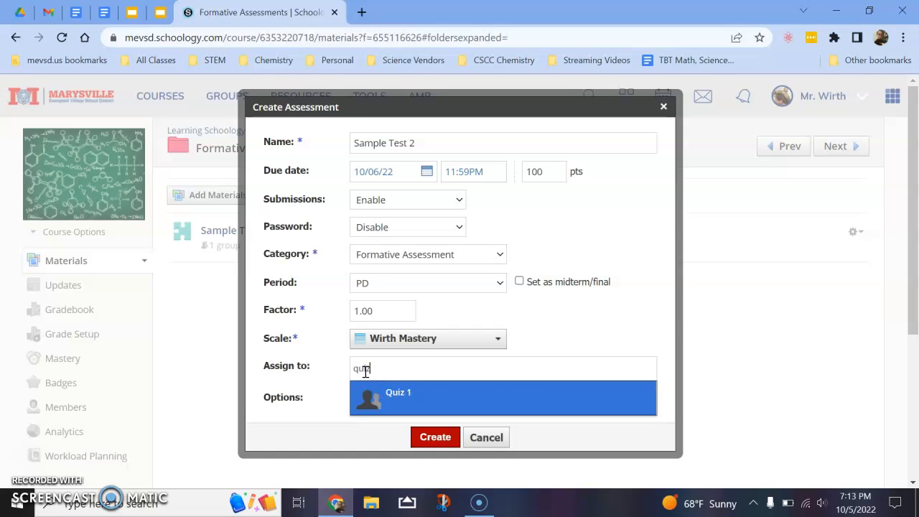
left_click(400, 389)
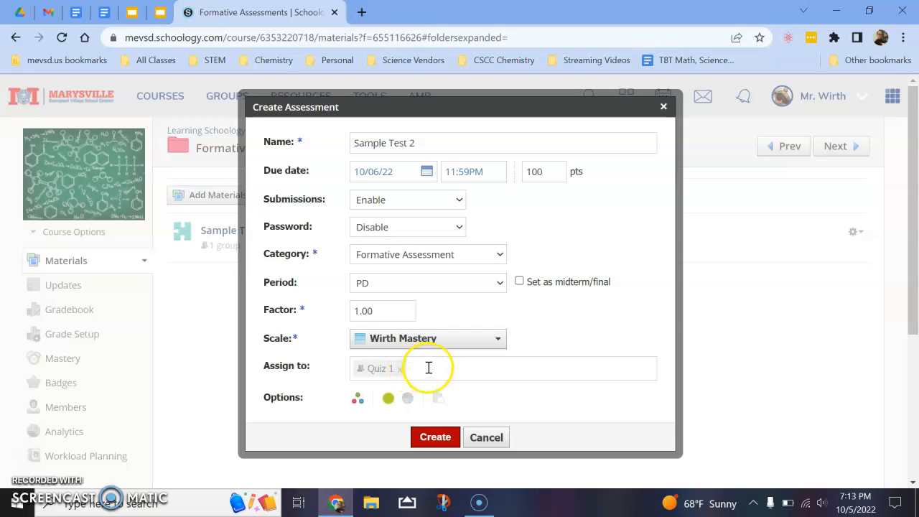
left_click(434, 437)
left_click(434, 439)
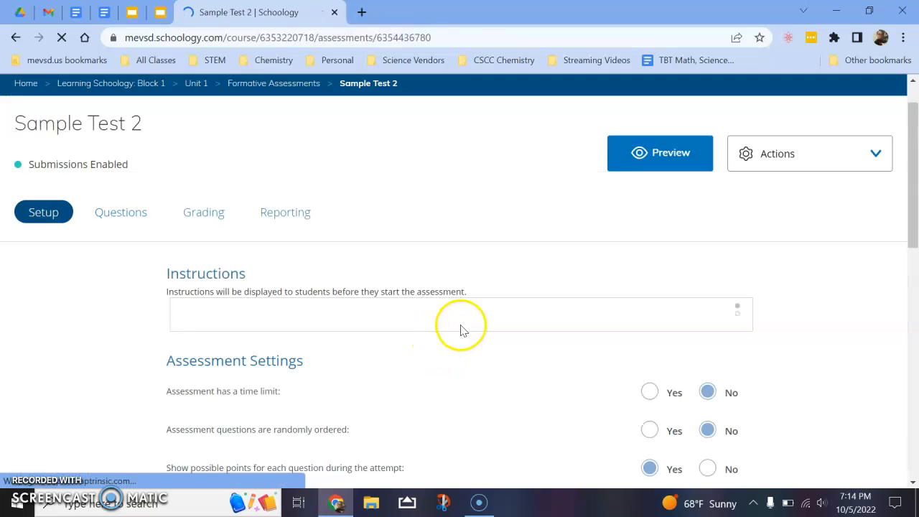
Enter "Instructions" as Sample Test 2's student instructions and save the setup with its default settings.
left_click(224, 338)
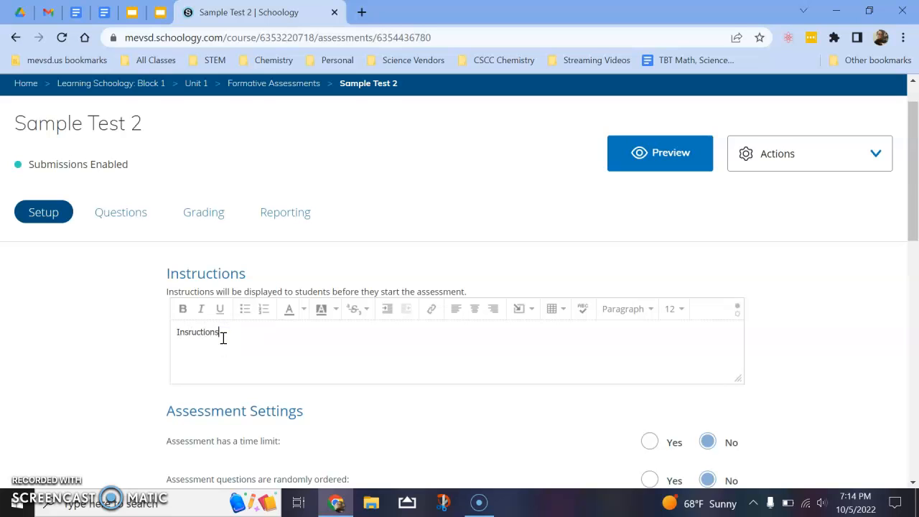
left_click(187, 332)
left_click(293, 329)
scroll(298, 328, "down", 6)
scroll(667, 402, "down", 2)
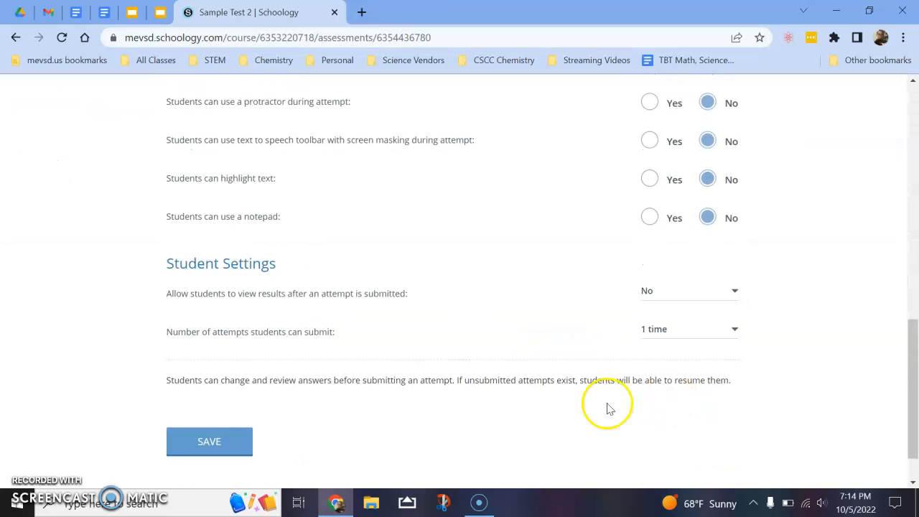
left_click(215, 443)
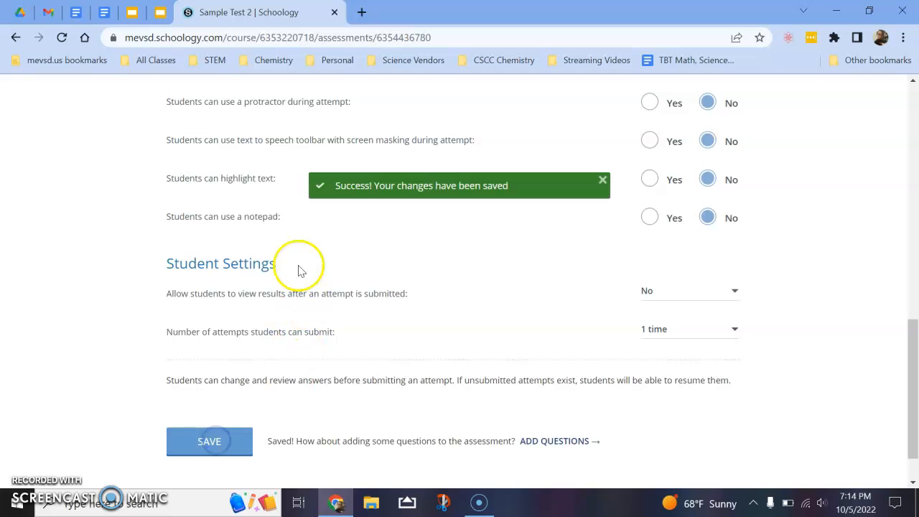
Add a multiple choice question to Sample Test 2 asking "Which of these is the letter A?".
scroll(204, 222, "up", 15)
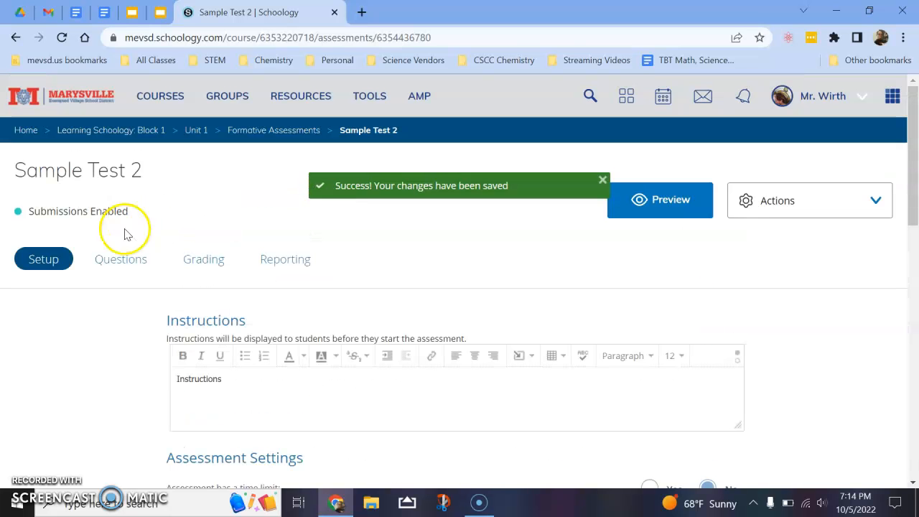
left_click(118, 258)
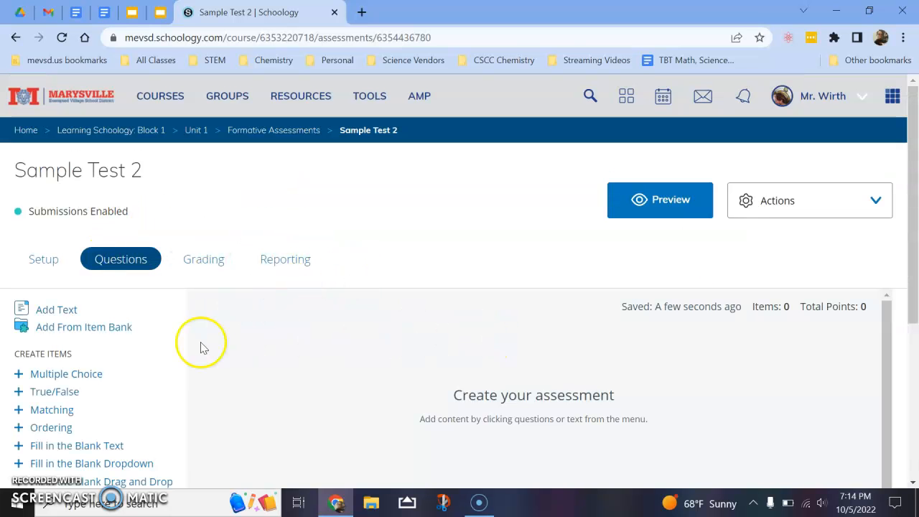
scroll(194, 345, "down", 2)
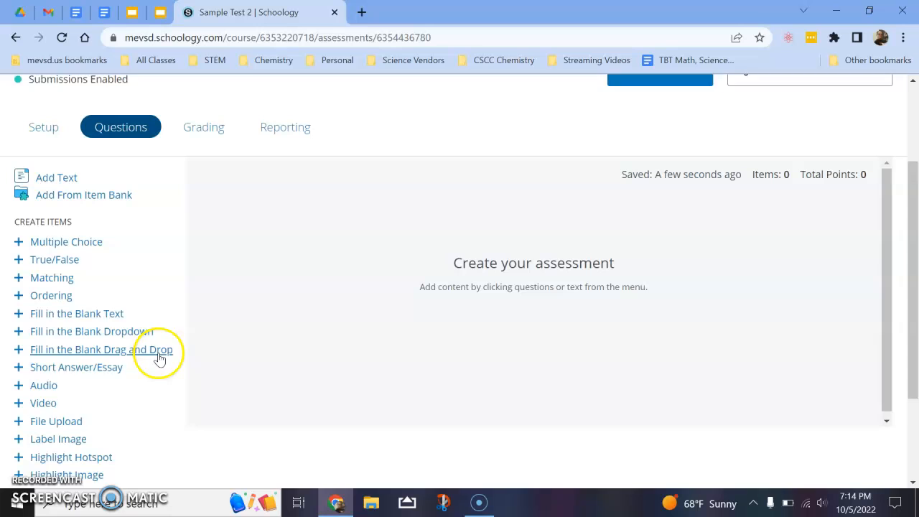
left_click(61, 230)
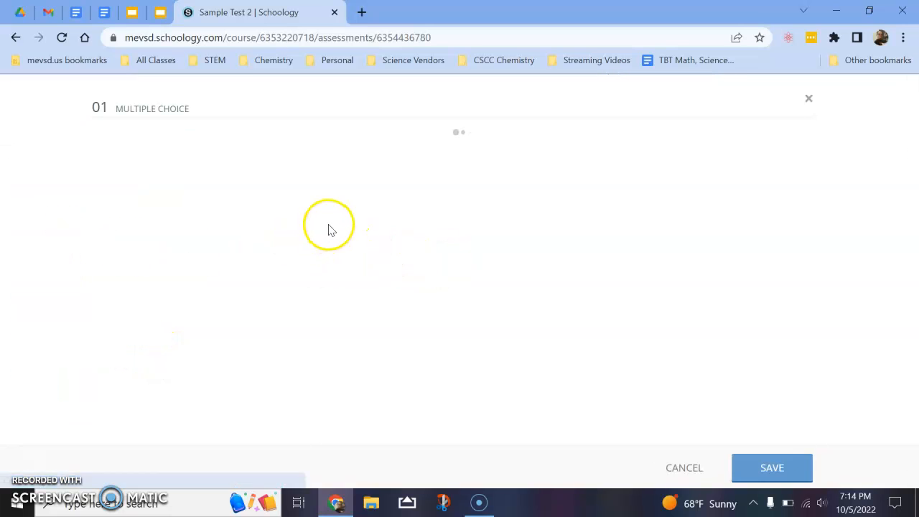
left_click(299, 187)
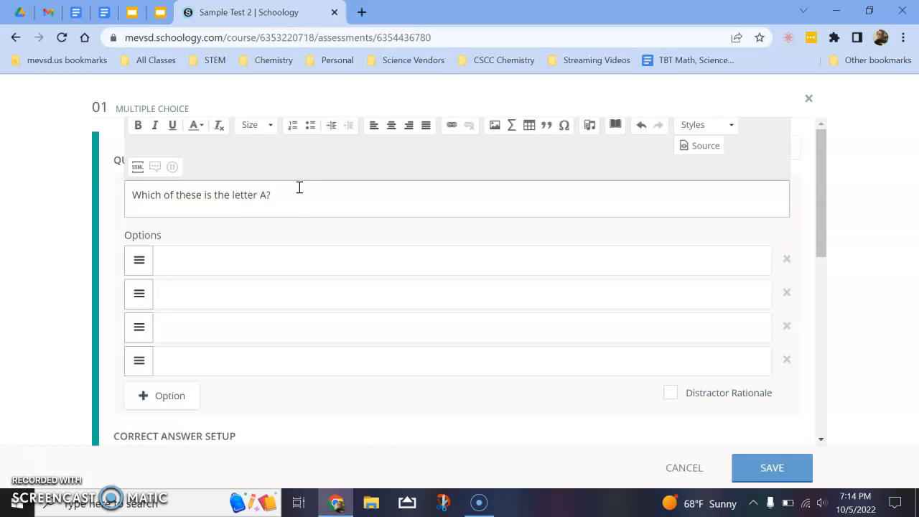
Fill in the question's four answer options as B, F, E and A.
left_click(256, 262)
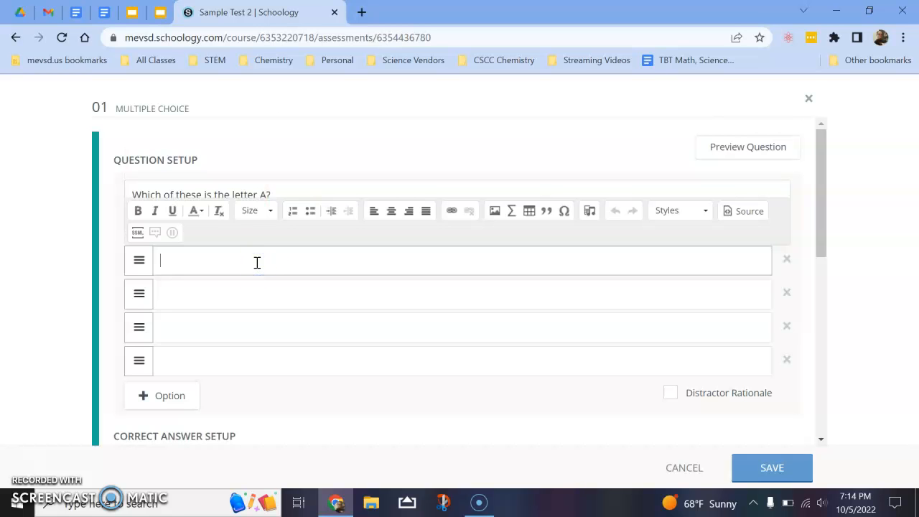
type("B")
left_click(244, 289)
left_click(232, 332)
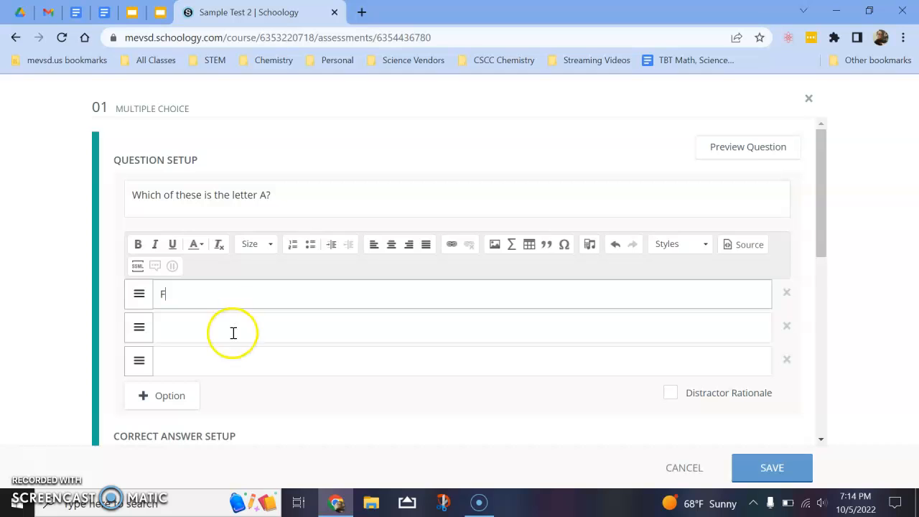
type("E")
left_click(204, 368)
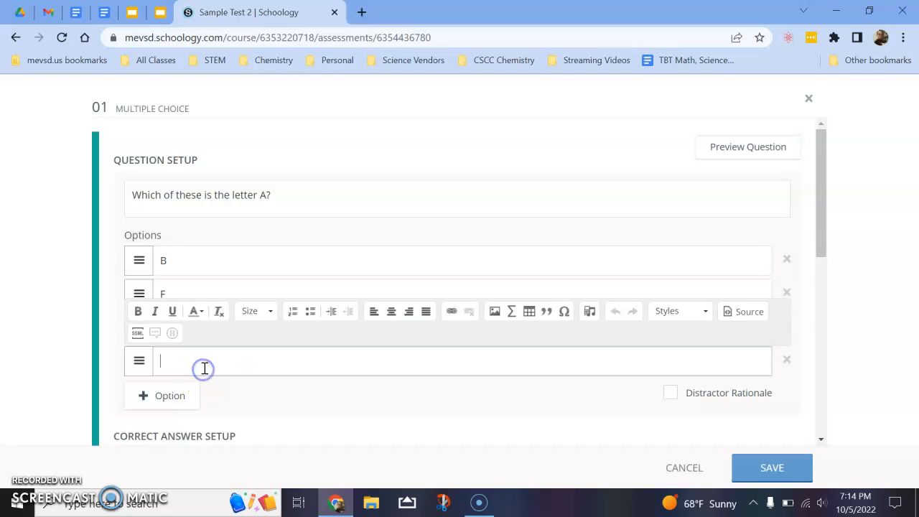
Mark A as the correct answer, shuffle the options with only a single response allowed, and save the question.
scroll(206, 368, "down", 4)
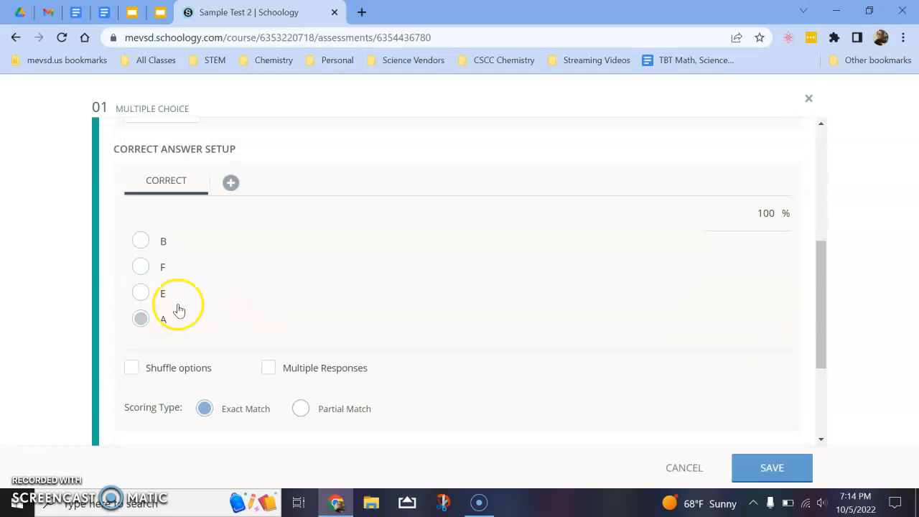
left_click(142, 318)
left_click(133, 371)
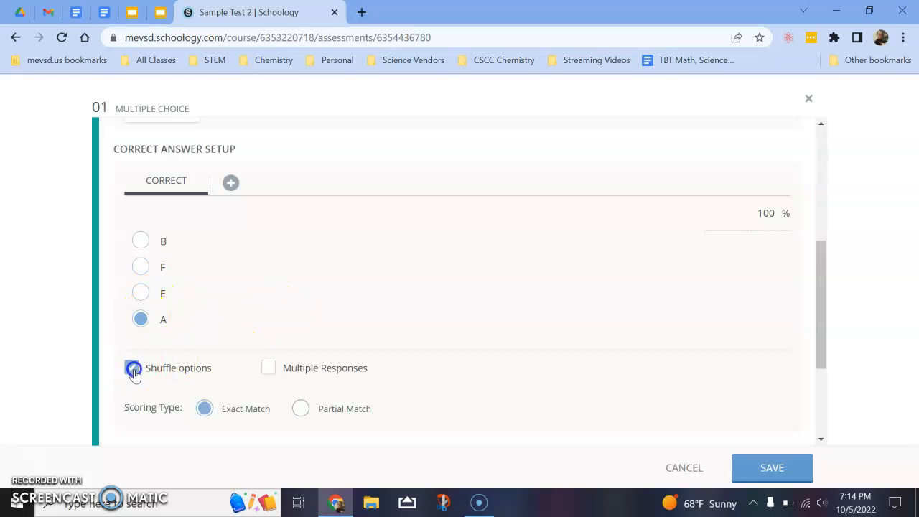
left_click(269, 368)
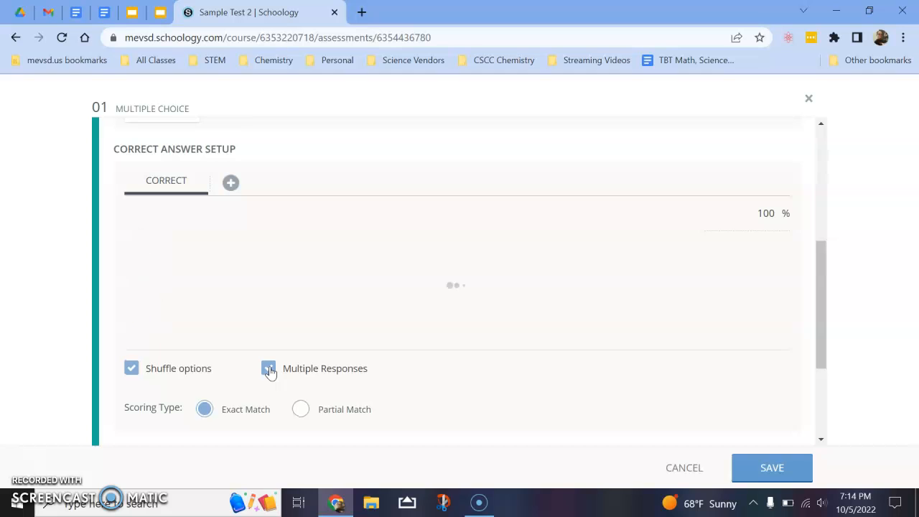
left_click(269, 369)
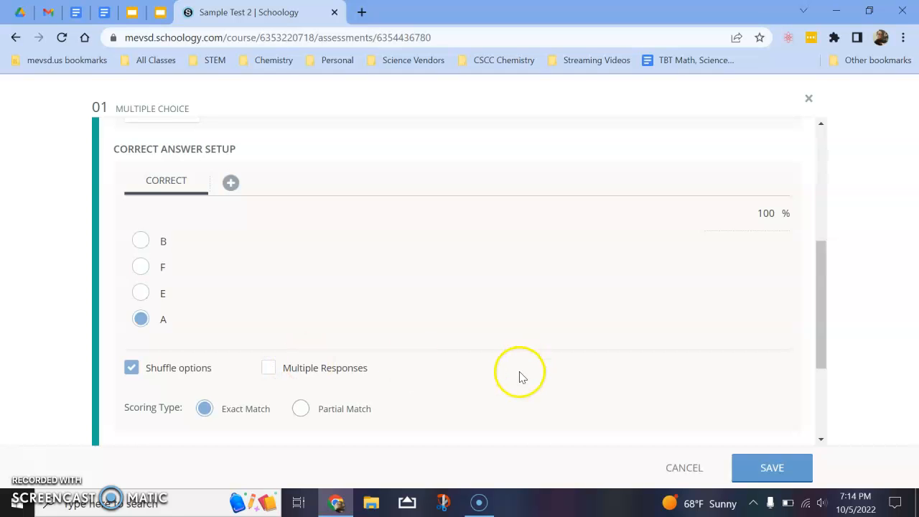
scroll(519, 373, "down", 2)
left_click(774, 469)
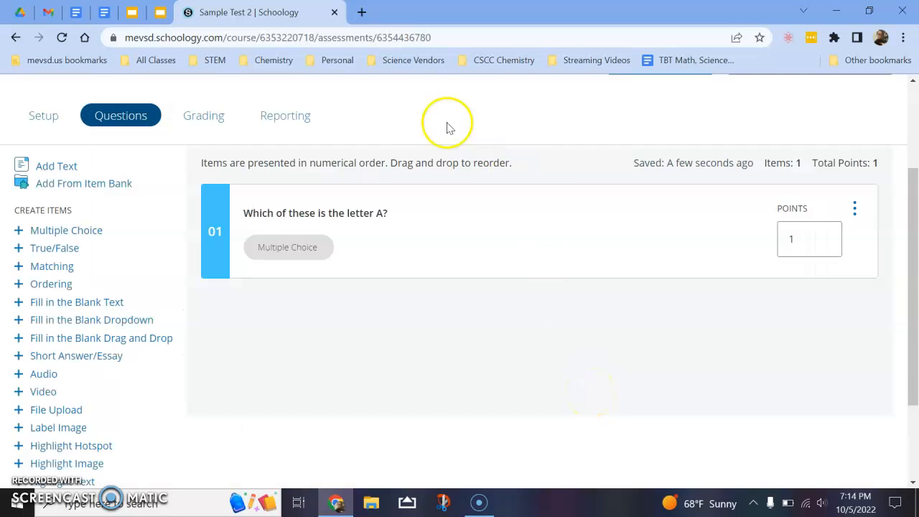
Return to Unit 1's Formative Assessments folder and open its student completion rules.
scroll(395, 176, "up", 2)
left_click(280, 133)
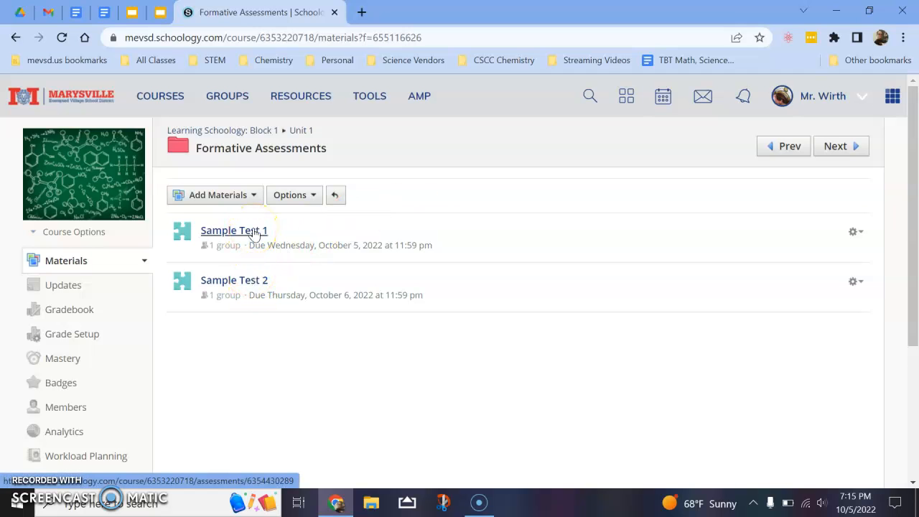
left_click(298, 195)
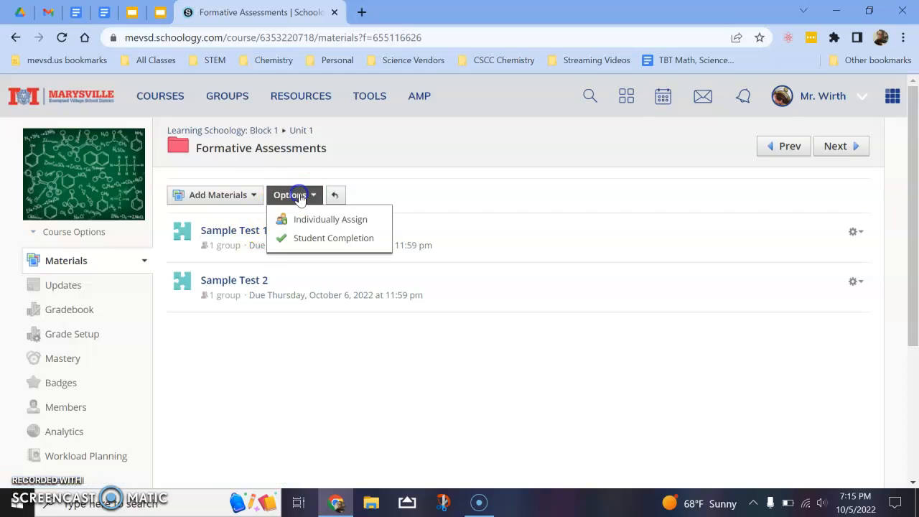
left_click(307, 239)
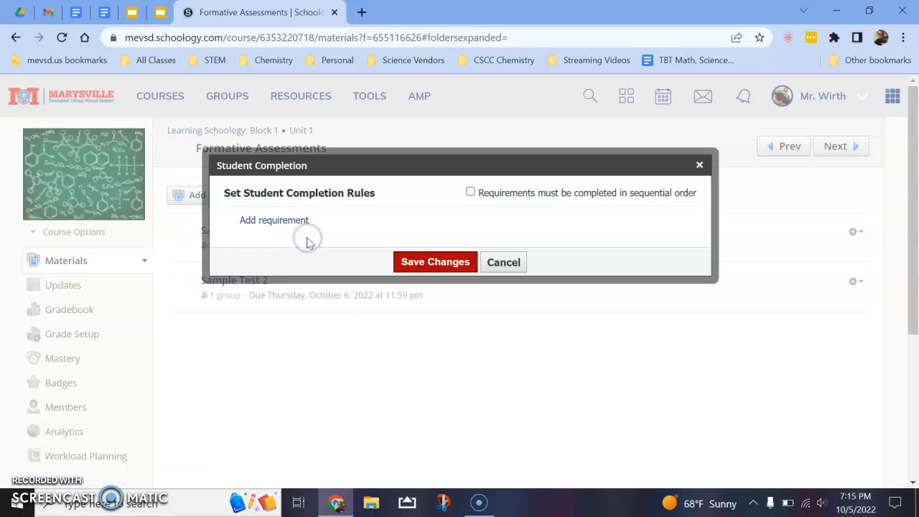
Add a completion requirement that members score at least 80 on Sample Test 1.
left_click(287, 225)
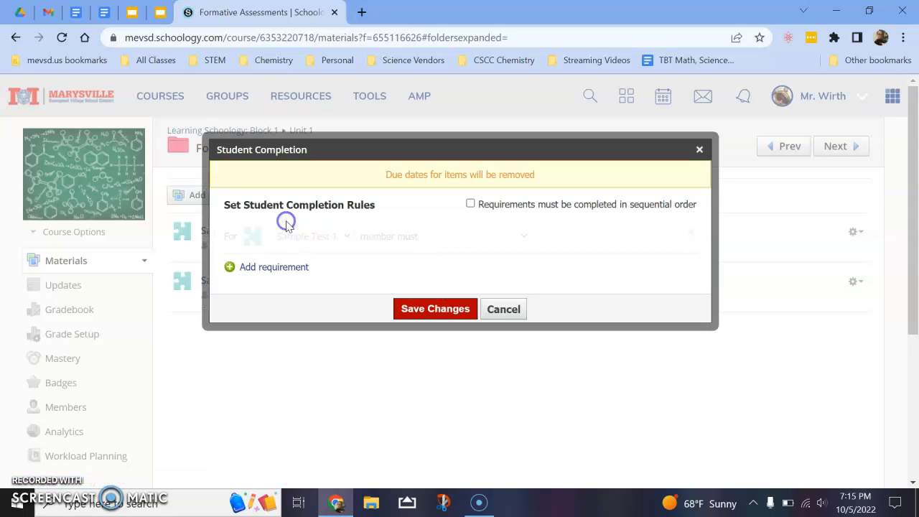
left_click(342, 243)
left_click(468, 238)
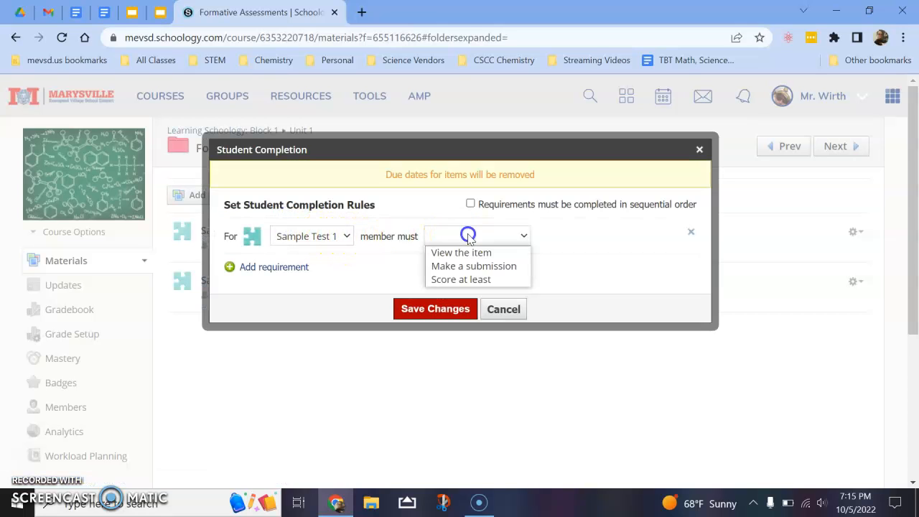
left_click(478, 279)
left_click(552, 237)
left_click(547, 272)
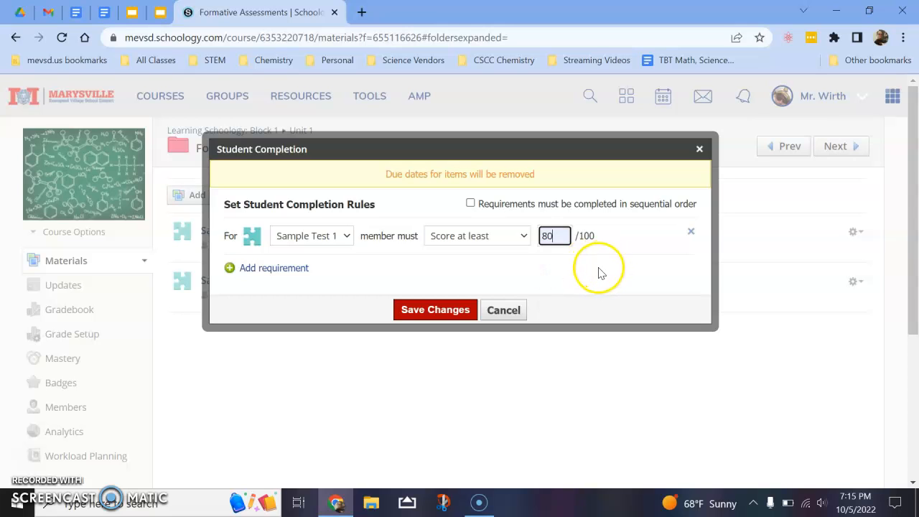
Add a requirement to score at least 80 on Sample Test 2 and save the rules with sequential order required.
left_click(291, 272)
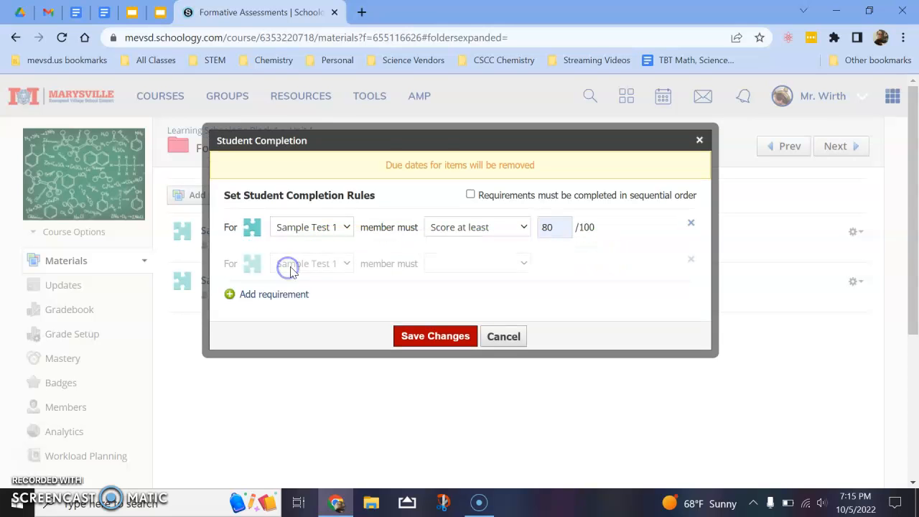
left_click(336, 264)
left_click(333, 295)
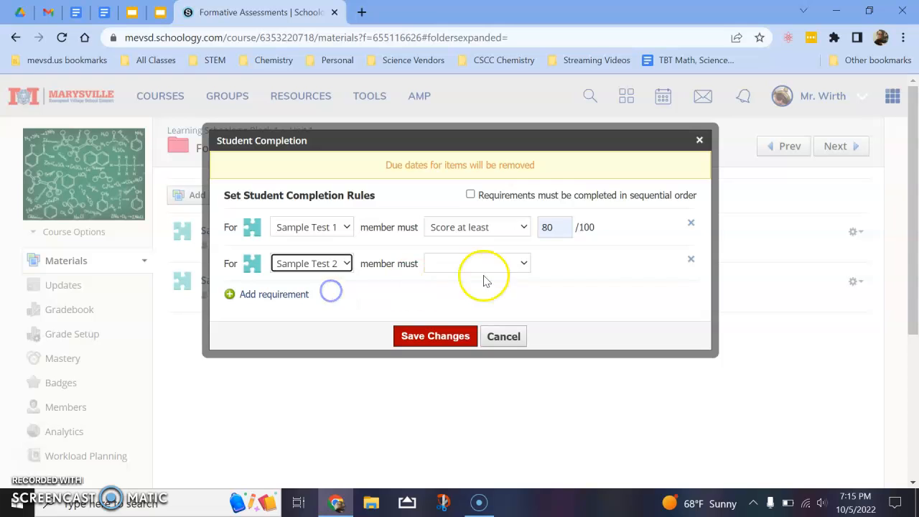
left_click(494, 262)
left_click(485, 309)
left_click(566, 263)
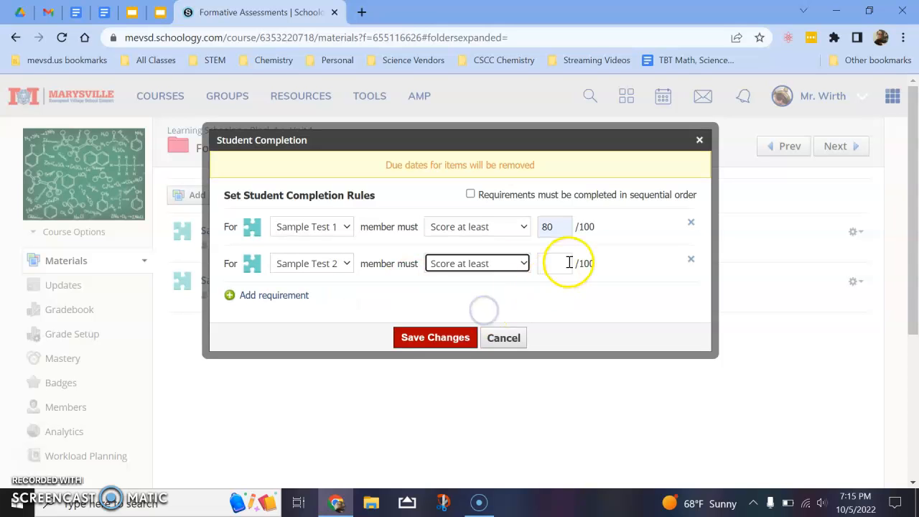
type("80")
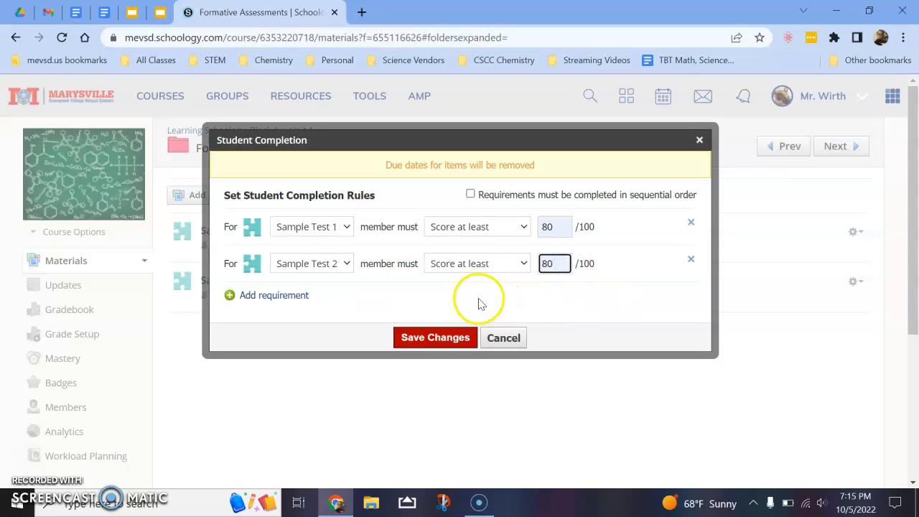
left_click(470, 194)
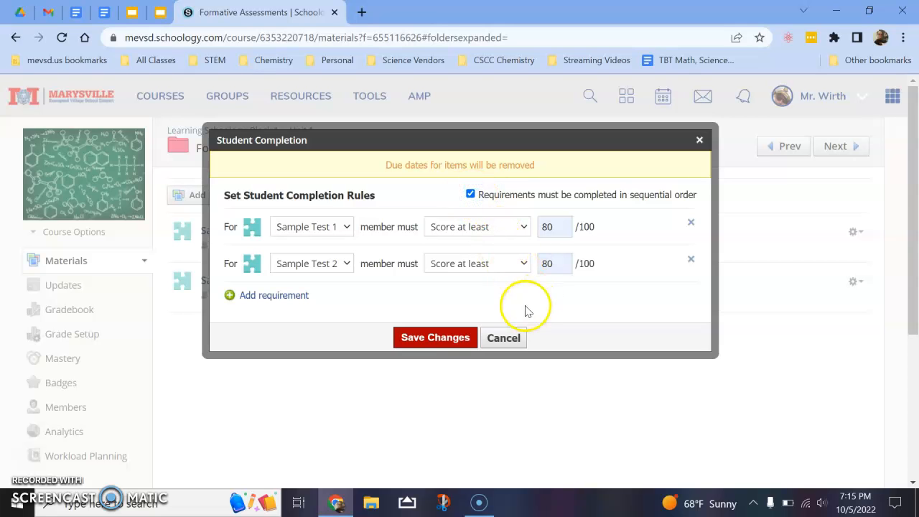
left_click(437, 337)
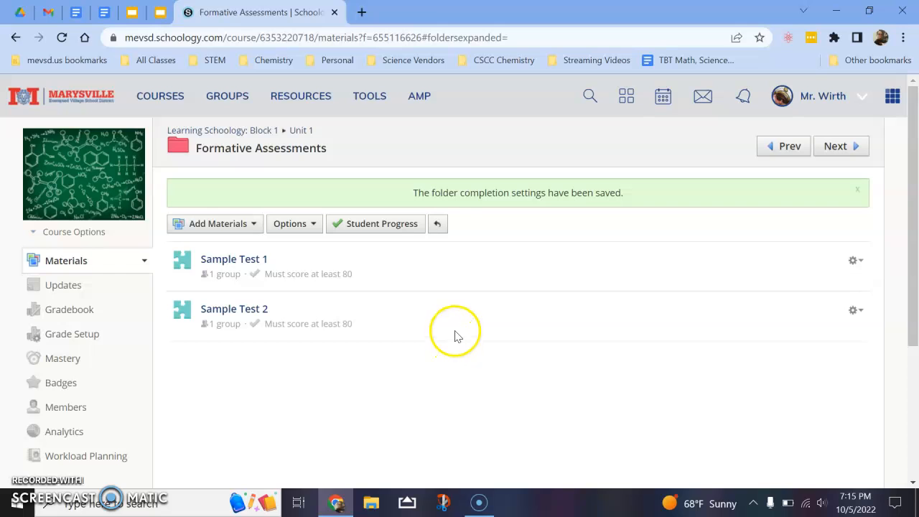
Preview the course as the fourth listed member and open the Formative Assessments folder in Unit 1.
left_click(61, 231)
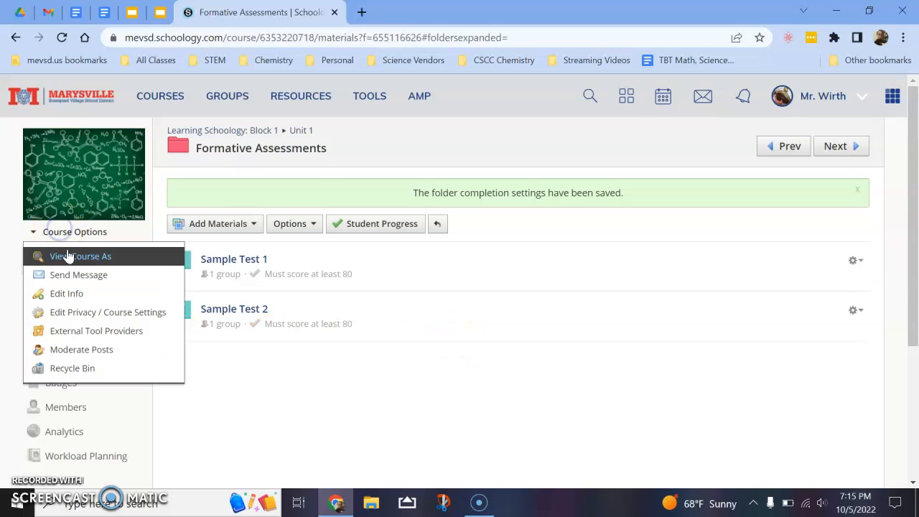
left_click(67, 255)
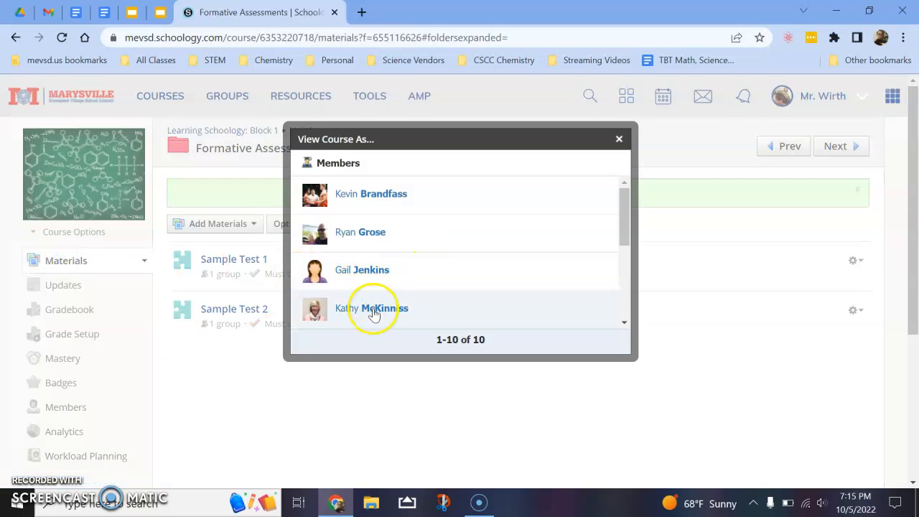
left_click(374, 316)
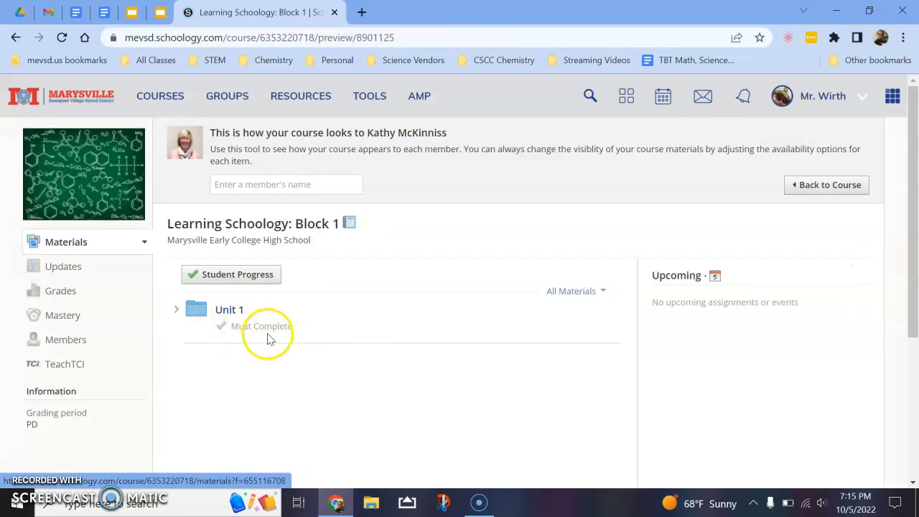
left_click(231, 311)
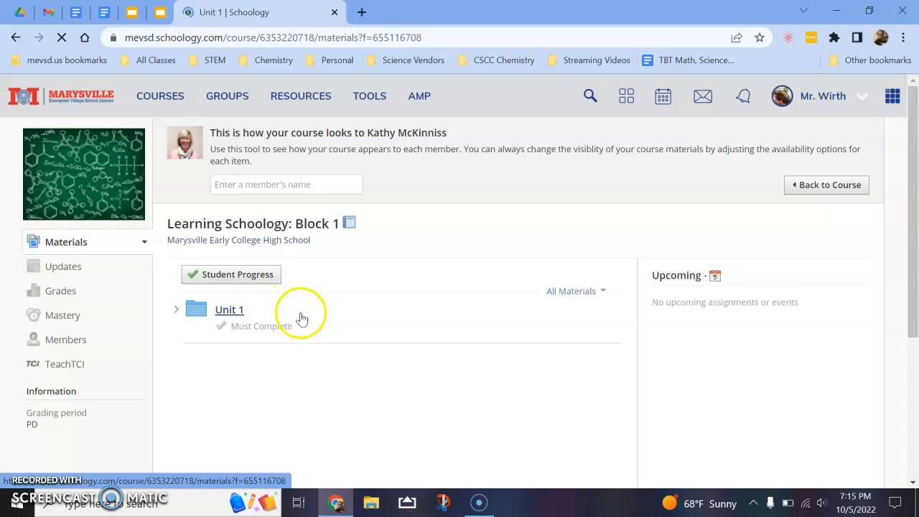
left_click(229, 353)
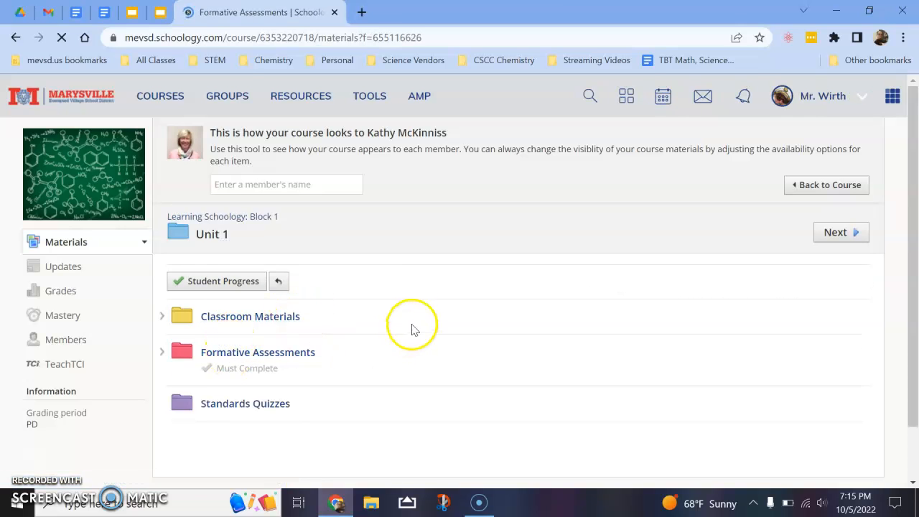
Check the access and score requirements of Sample Tests 1 and 2 in the member preview, and return to the course.
triple_click(244, 366)
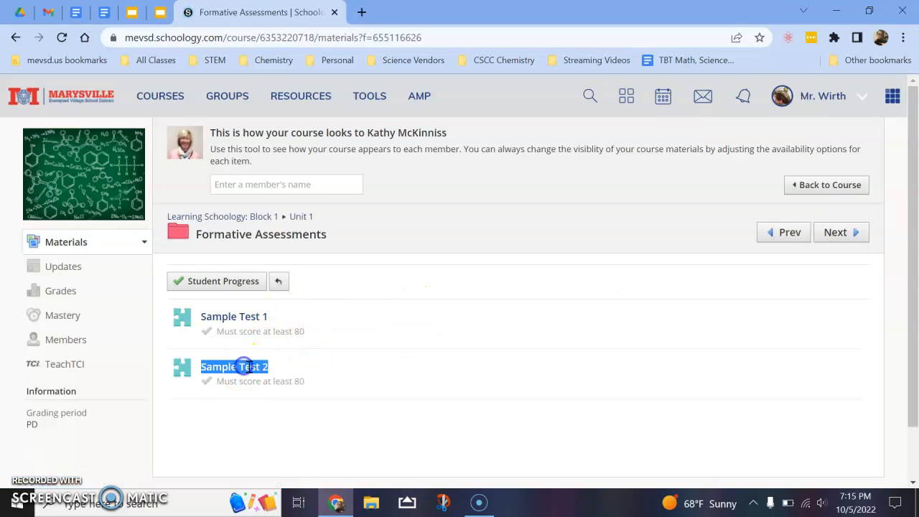
triple_click(283, 331)
left_click(298, 331)
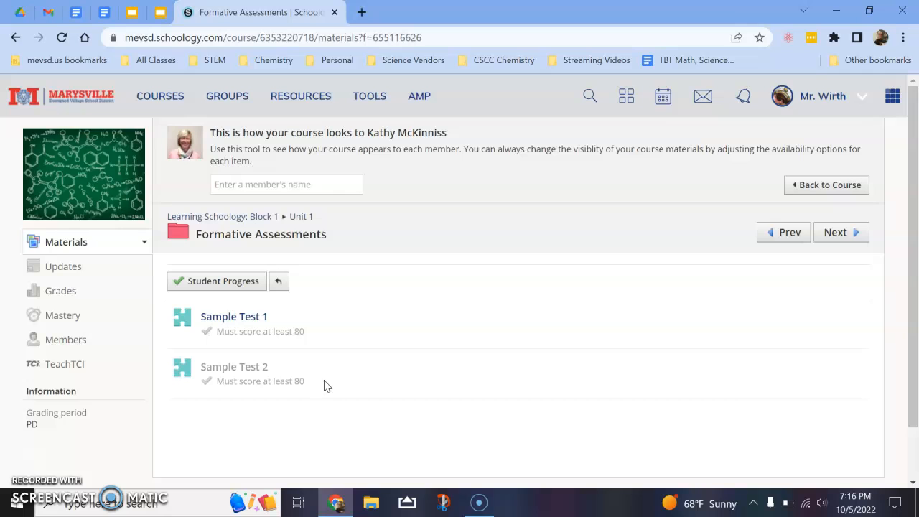
left_click(825, 186)
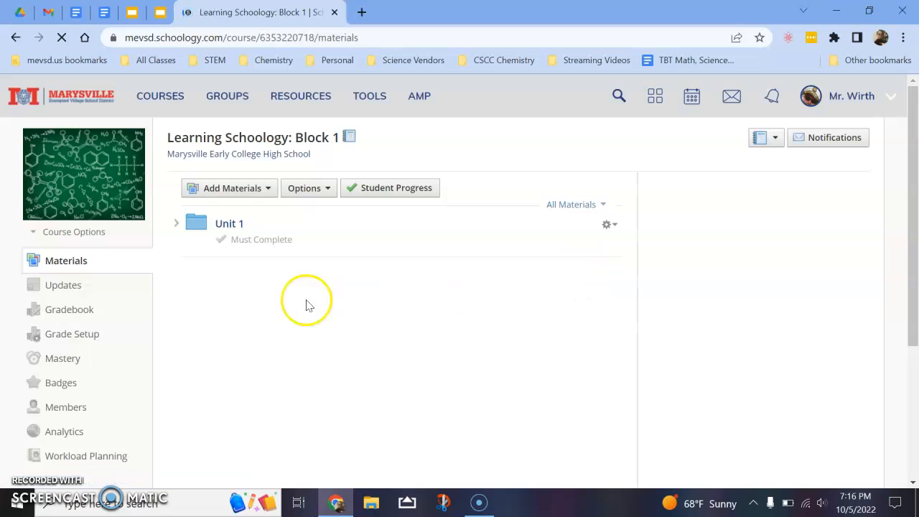
Open a new assignment form, examine its format, grading, rubric and learning objective options, and cancel it.
left_click(231, 190)
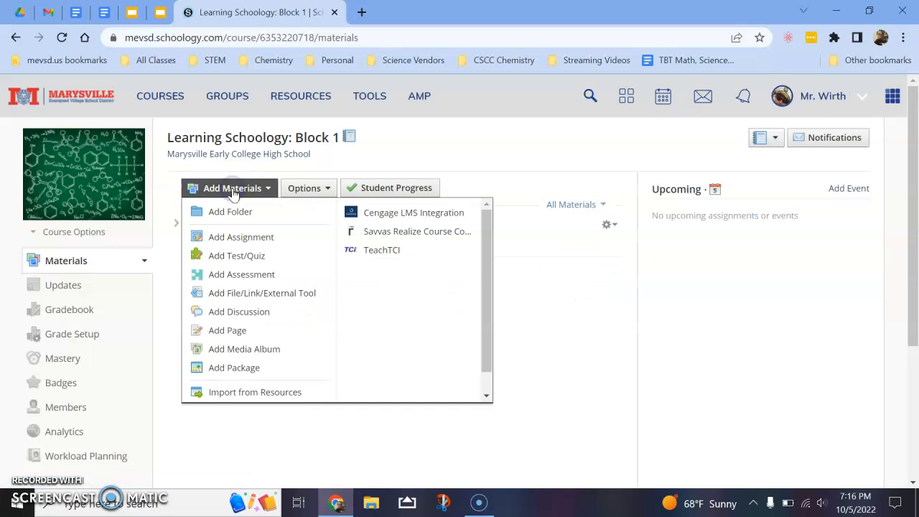
left_click(229, 238)
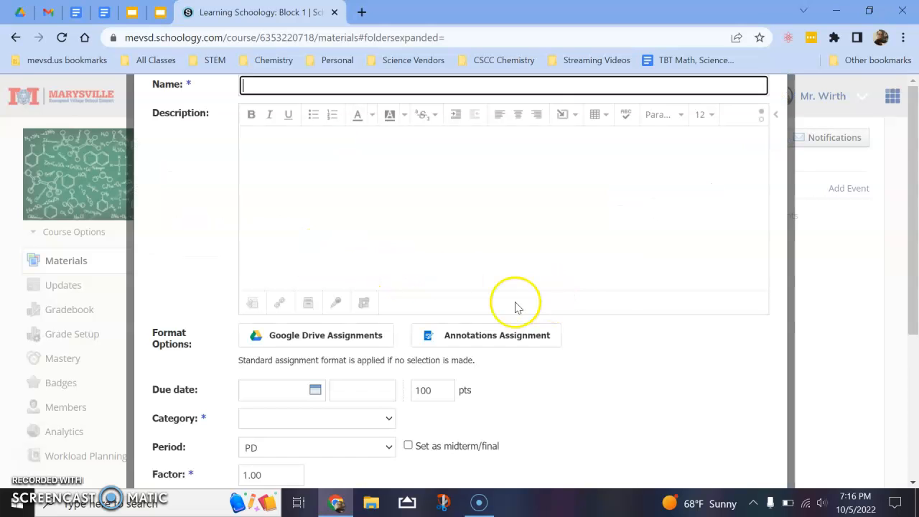
scroll(307, 244, "down", 2)
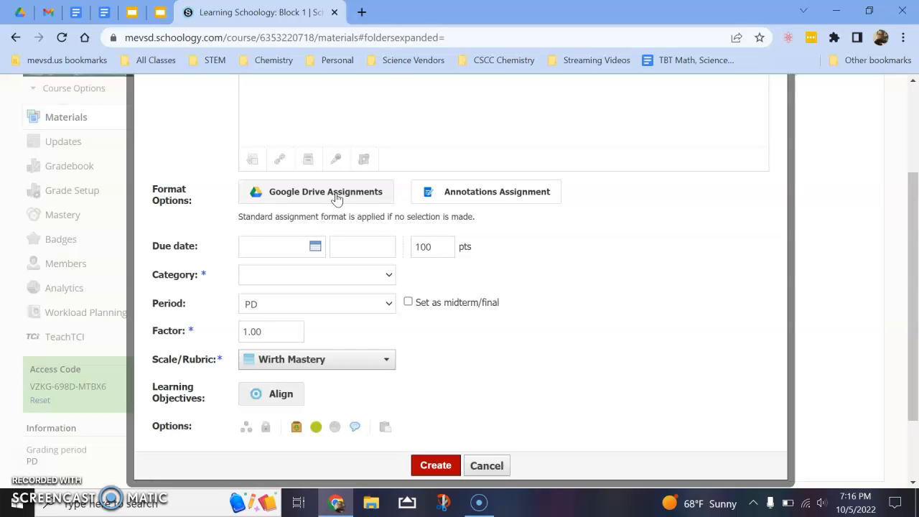
left_click(272, 387)
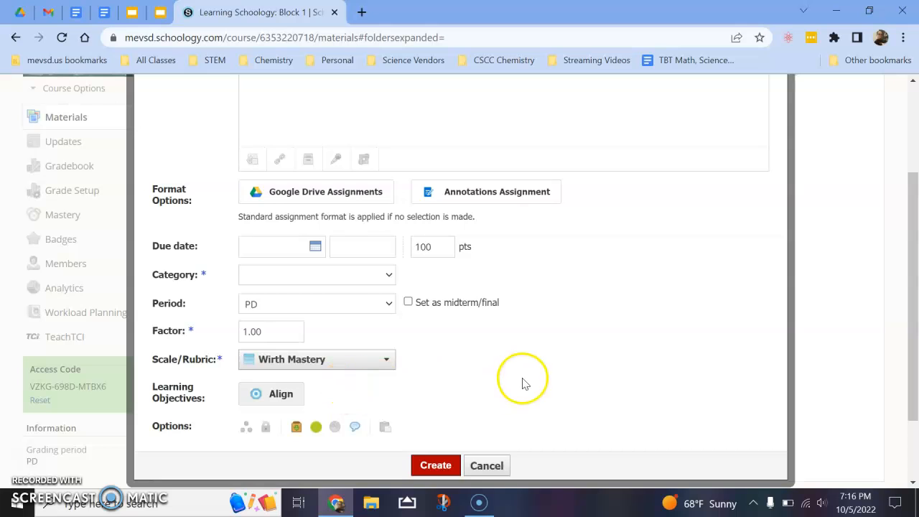
scroll(525, 382, "up", 2)
scroll(612, 383, "down", 1)
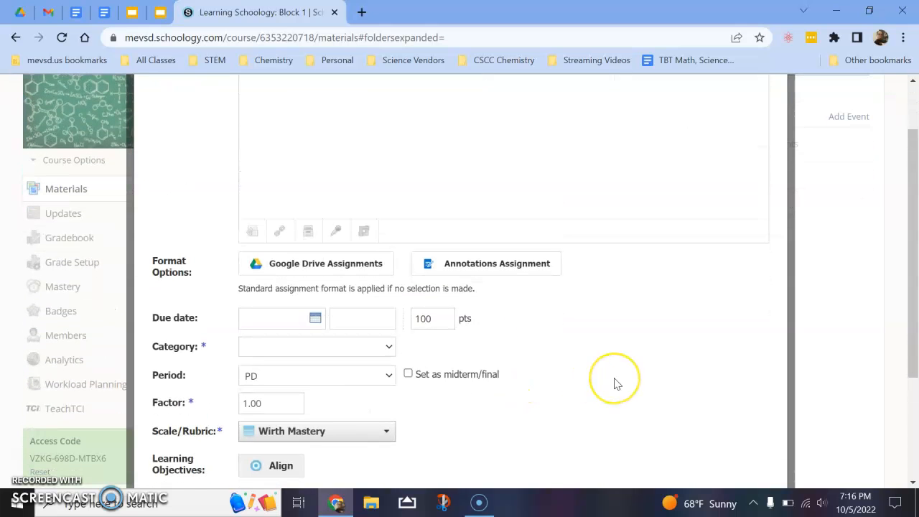
scroll(615, 383, "down", 1)
scroll(615, 382, "up", 2)
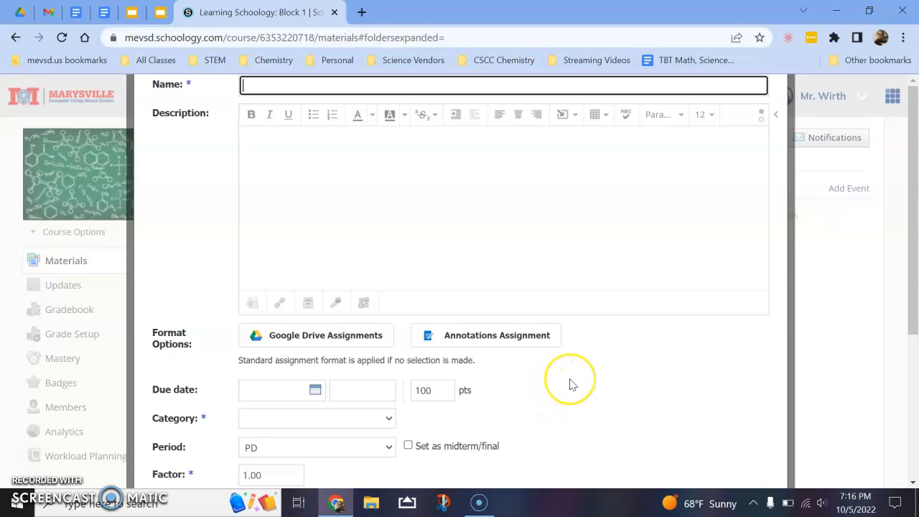
scroll(570, 383, "down", 2)
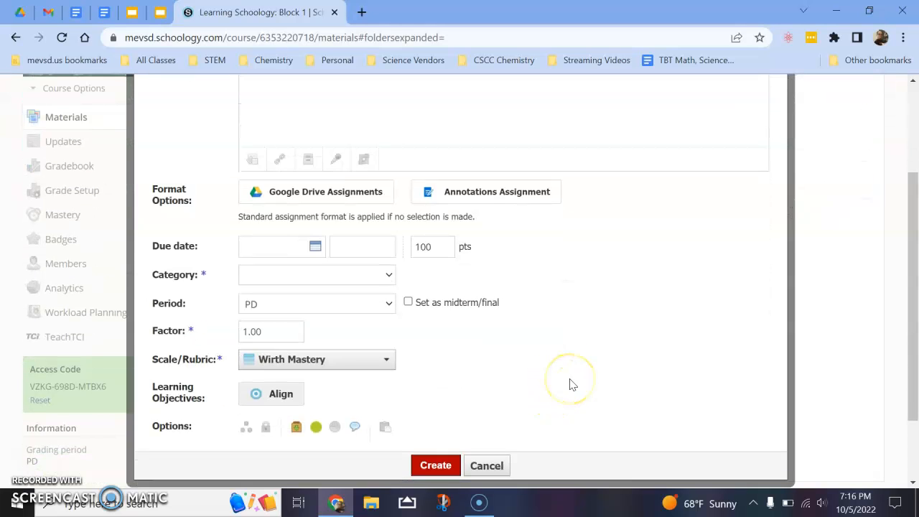
left_click(488, 467)
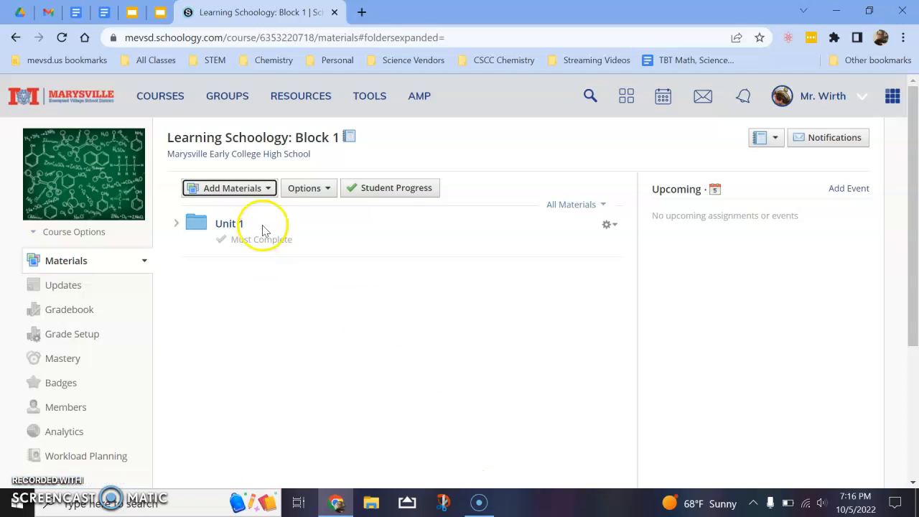
left_click(256, 189)
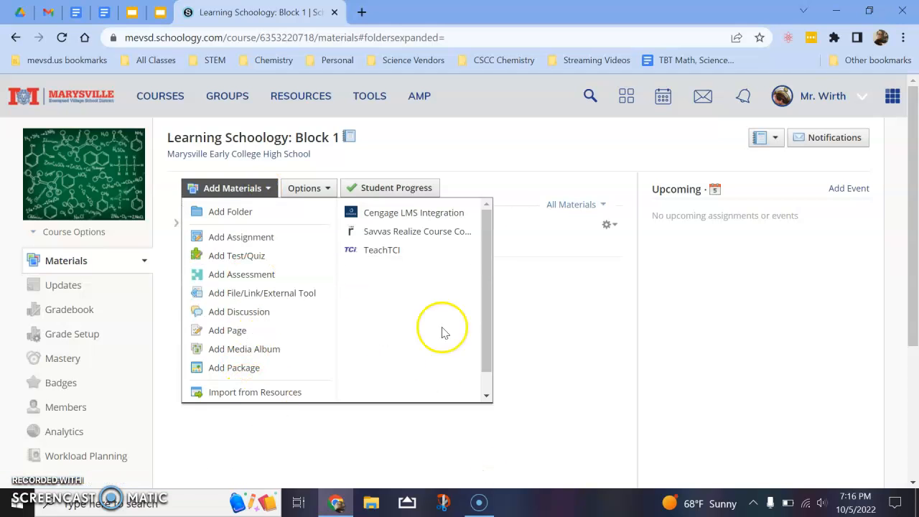
left_click(531, 154)
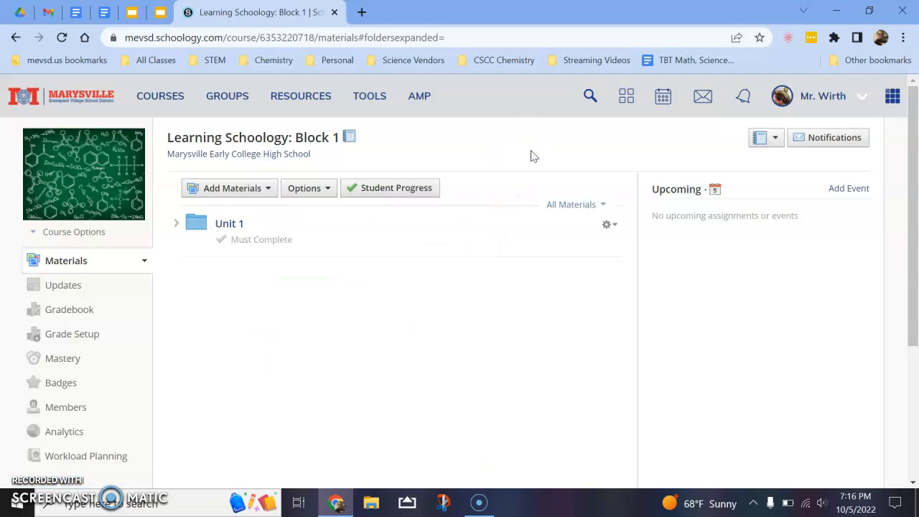